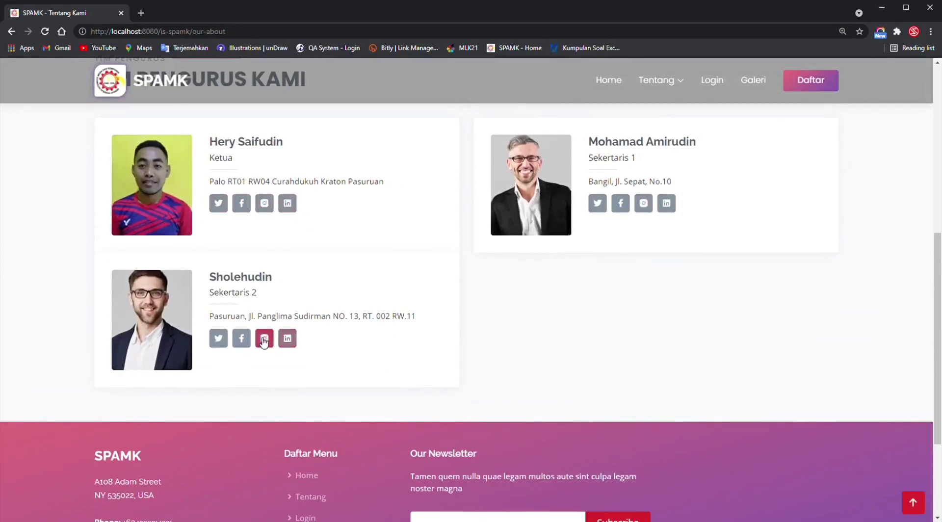
Browse the Galeri page, filtering photos by SPAMK, then JAMKES SWATCH, then back to ALL.
{"action": "scroll", "coordinate": [722, 329], "scroll_direction": "up", "scroll_amount": 1}
{"action": "scroll", "coordinate": [722, 329], "scroll_direction": "up", "scroll_amount": 7}
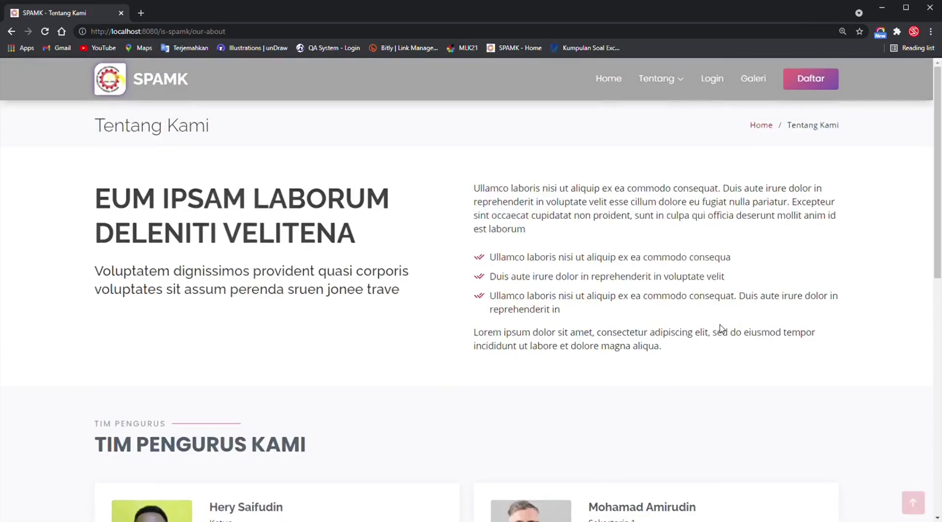
{"action": "left_click", "coordinate": [754, 80]}
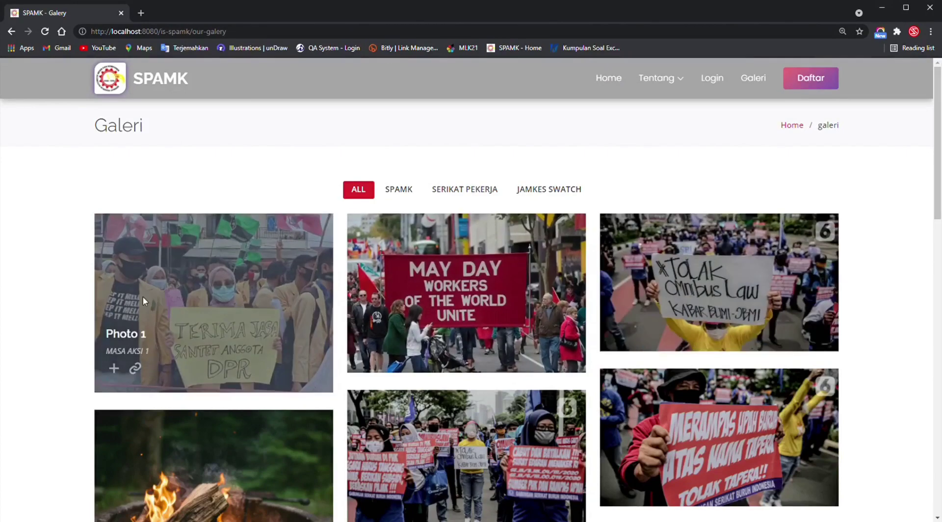
{"action": "left_click", "coordinate": [398, 199]}
{"action": "left_click", "coordinate": [552, 193]}
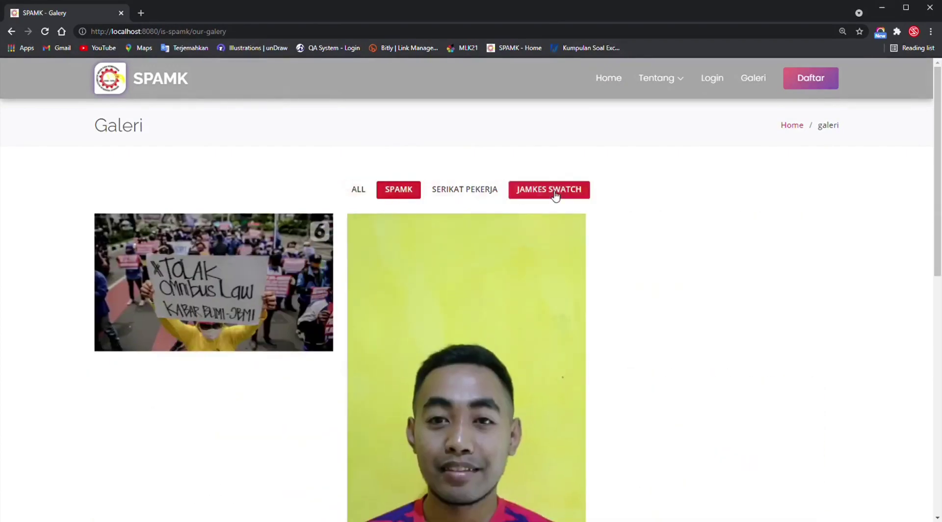
{"action": "left_click", "coordinate": [357, 195]}
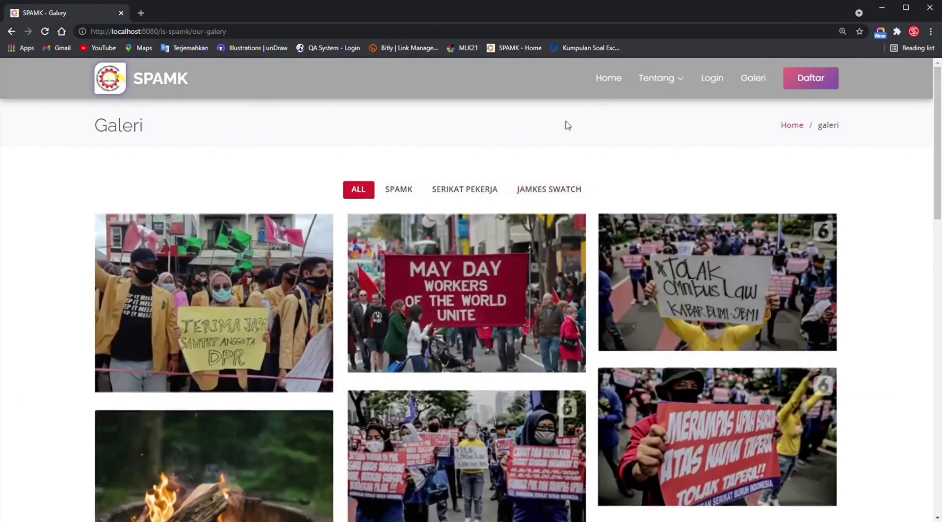
View the Tentang > Pengurus committee page, then go to the Daftar registration form.
{"action": "mouse_move", "coordinate": [658, 79]}
{"action": "left_click", "coordinate": [669, 135]}
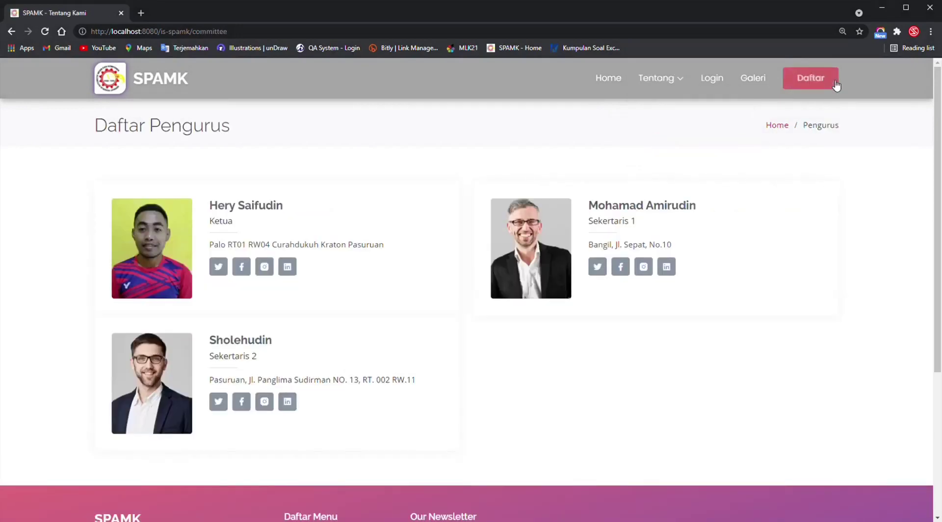
{"action": "left_click", "coordinate": [834, 83]}
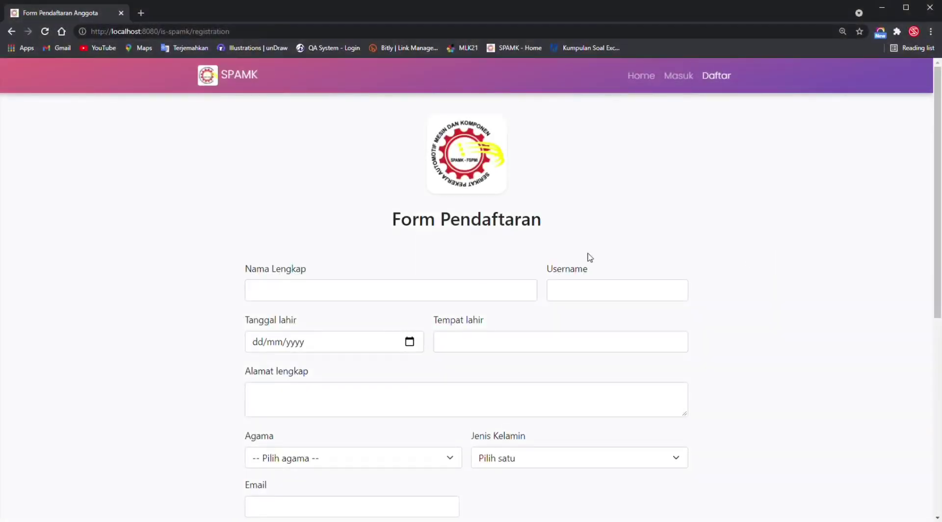
{"action": "left_click", "coordinate": [402, 301]}
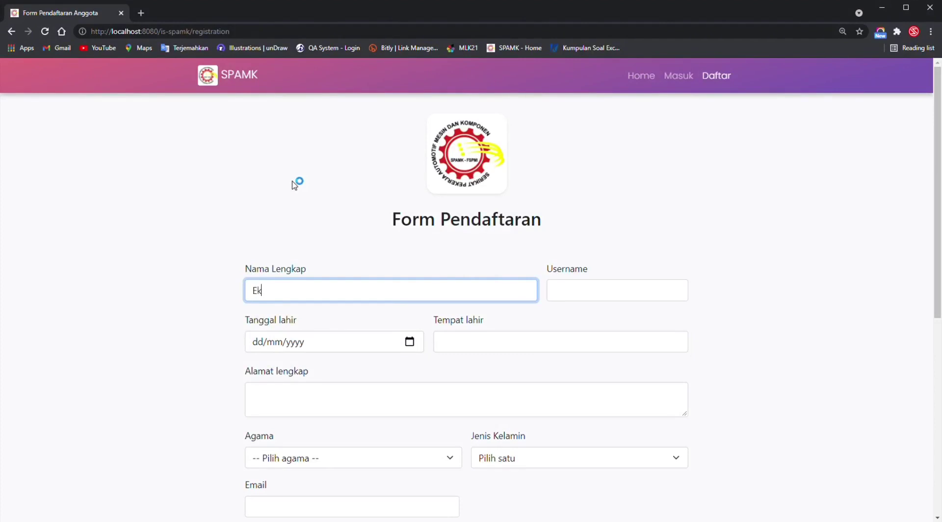
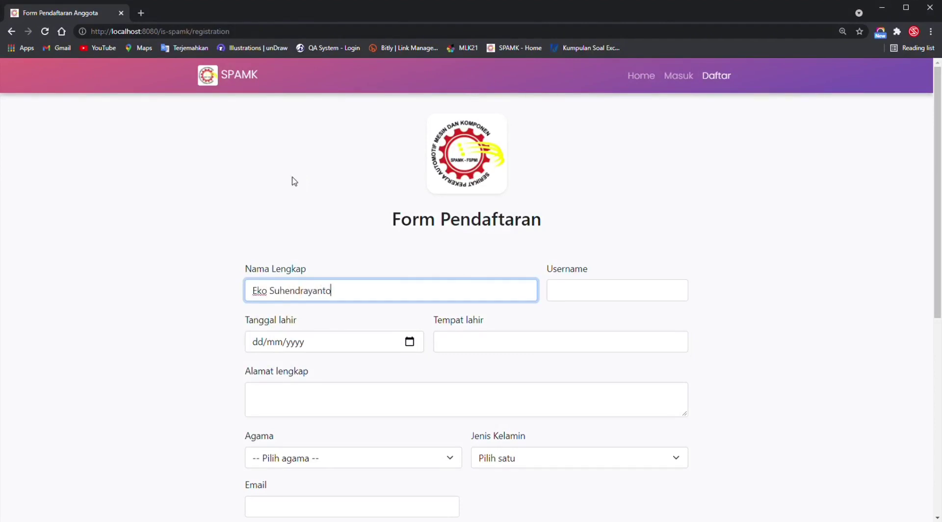
{"action": "key", "text": "Tab"}
{"action": "type", "text": "Eko"}
{"action": "key", "text": "Tab"}
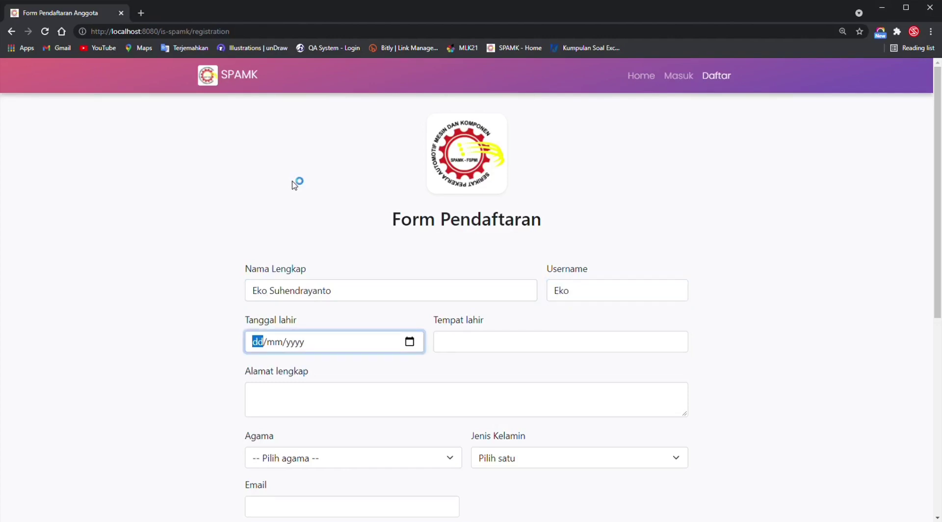
{"action": "type", "text": "09/06/"}
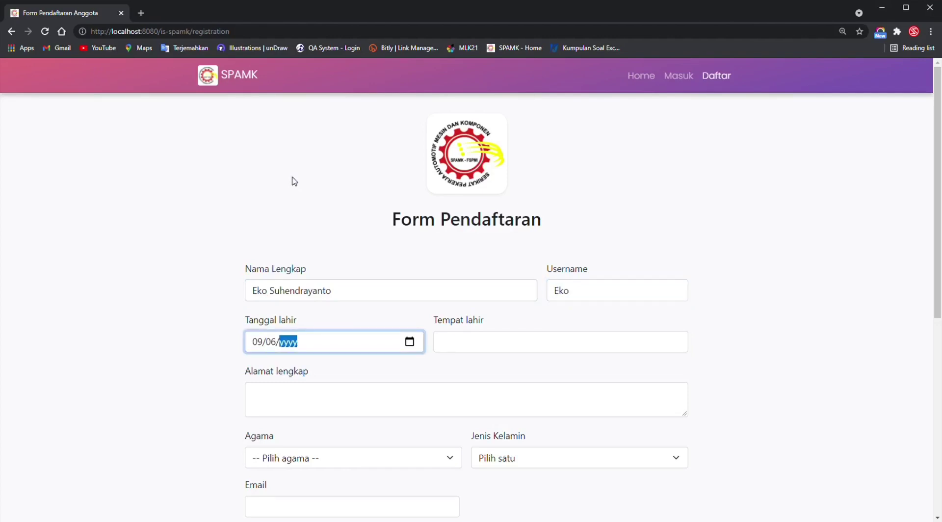
{"action": "type", "text": "001990"}
{"action": "key", "text": "Tab"}
{"action": "type", "text": "S"}
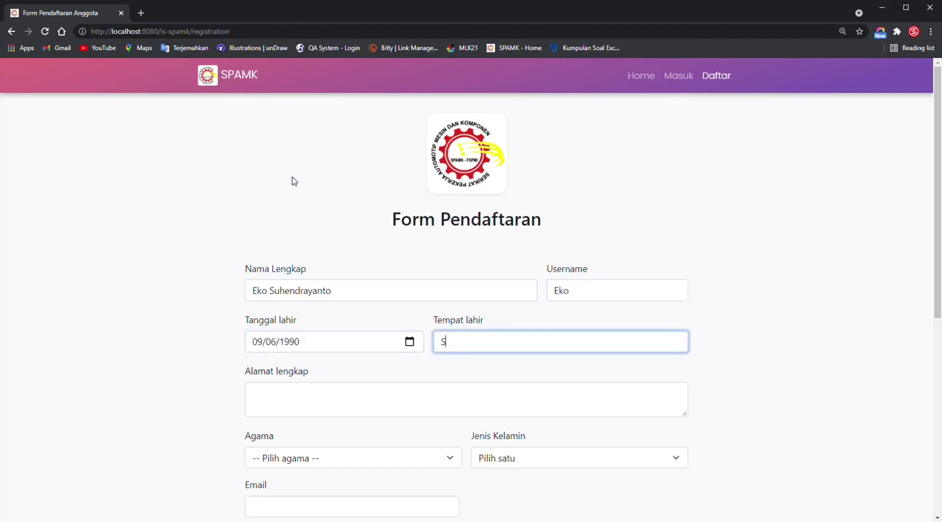
{"action": "type", "text": "J"}
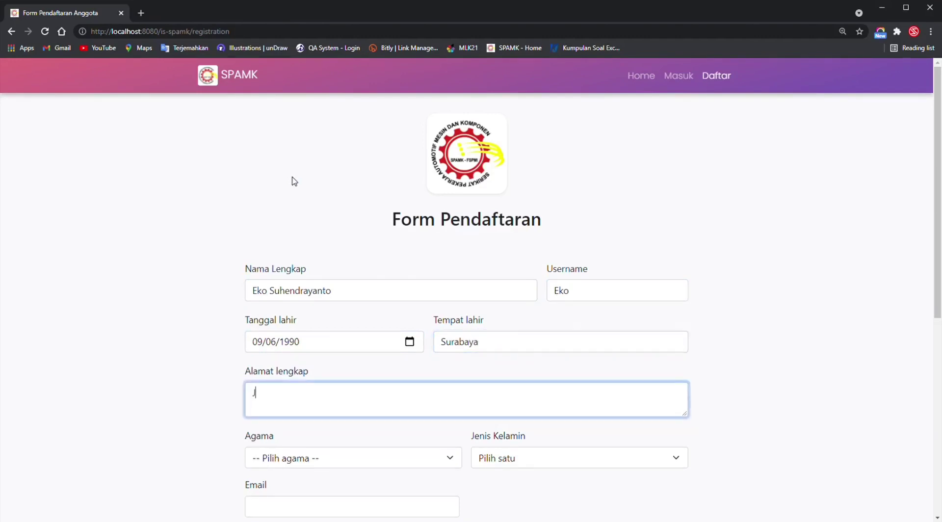
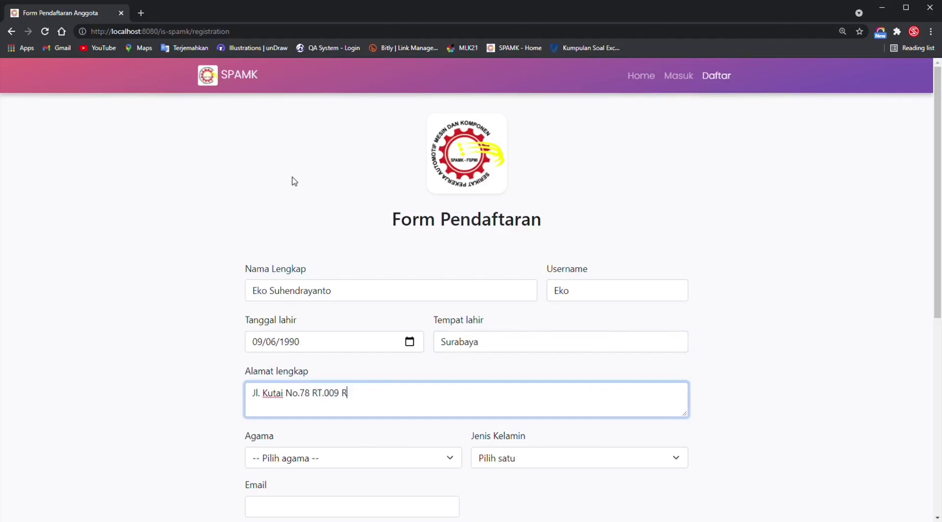
Set religion to Islam and gender to Laki-laki, and enter the member's e-mail.
{"action": "scroll", "coordinate": [782, 358], "scroll_direction": "down", "scroll_amount": 4}
{"action": "left_click", "coordinate": [390, 257]}
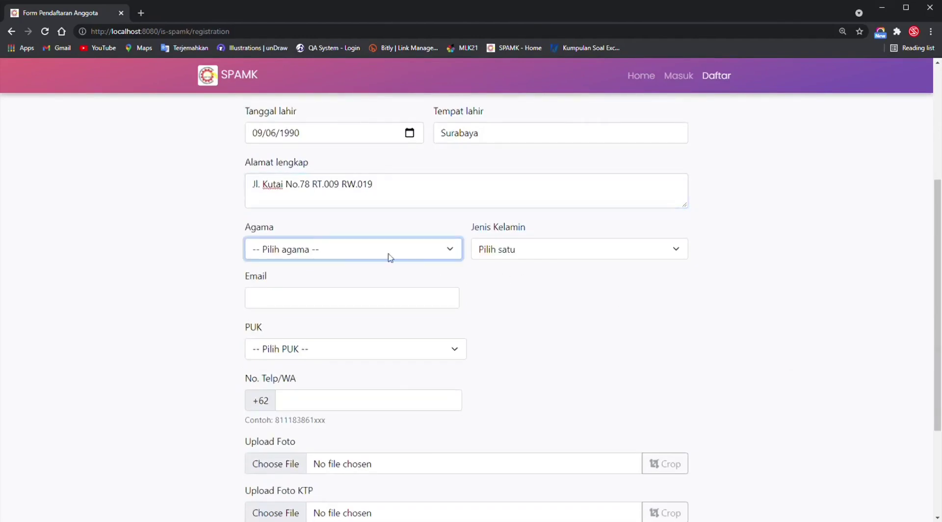
{"action": "left_click", "coordinate": [314, 284]}
{"action": "left_click", "coordinate": [567, 252]}
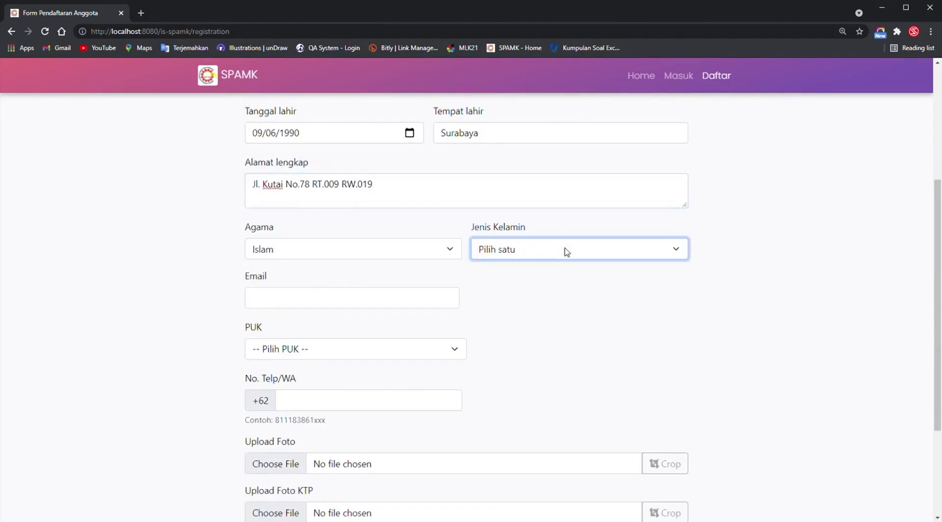
{"action": "left_click", "coordinate": [548, 281]}
{"action": "left_click", "coordinate": [372, 304]}
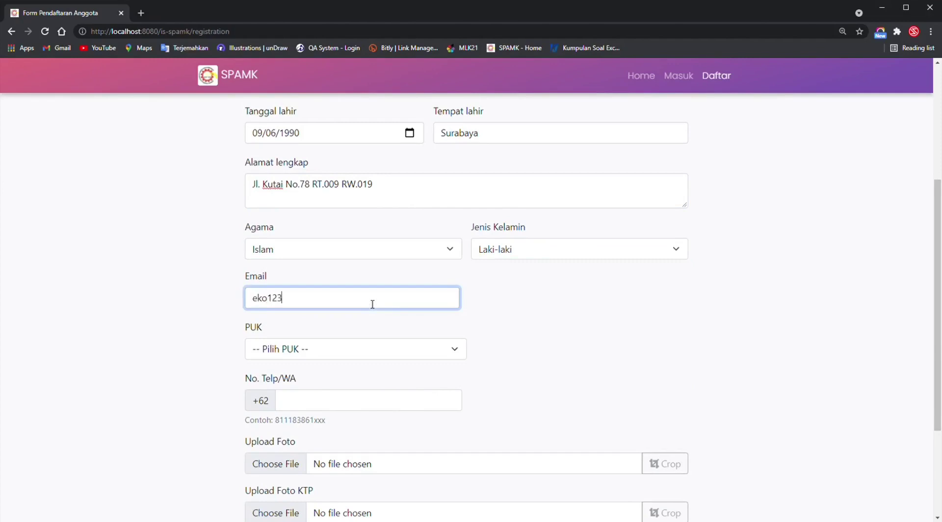
Set PUK to Iseki, add the phone number, and pick team-3.jpg as the profile photo.
{"action": "left_click", "coordinate": [342, 355]}
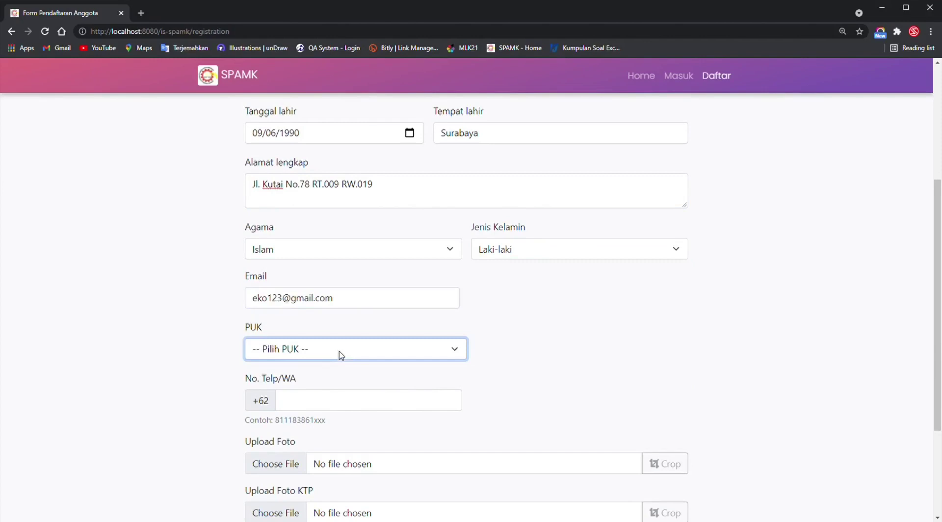
{"action": "left_click", "coordinate": [293, 382]}
{"action": "scroll", "coordinate": [552, 354], "scroll_direction": "down", "scroll_amount": 3}
{"action": "left_click", "coordinate": [393, 250]}
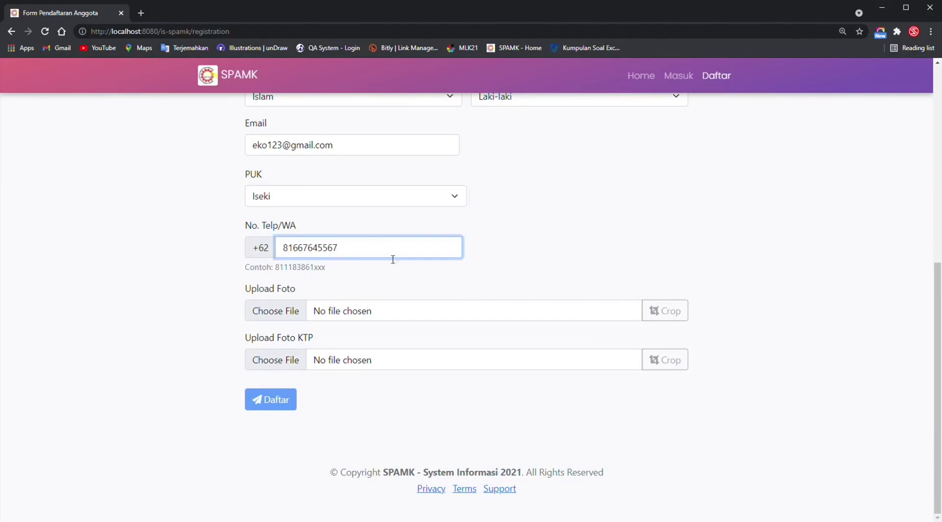
{"action": "left_click", "coordinate": [395, 309]}
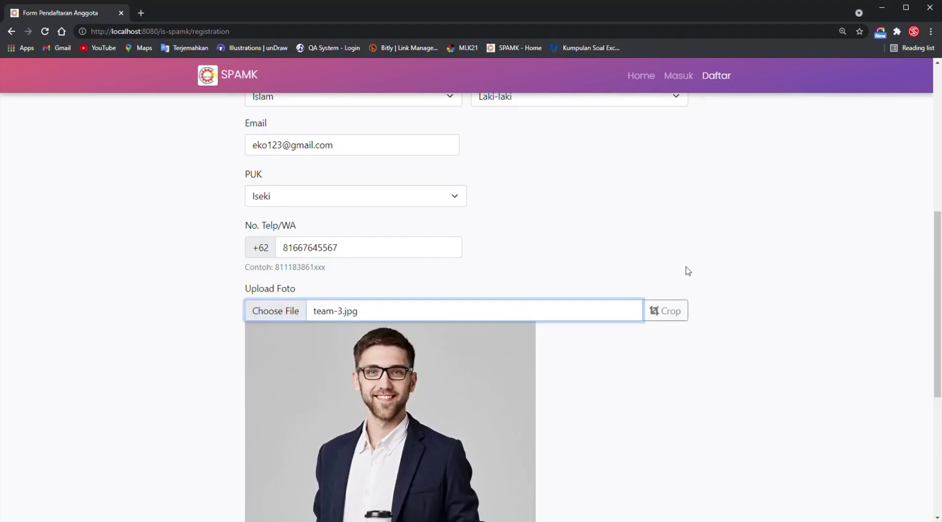
Crop the uploaded profile photo tightly to head and shoulders.
{"action": "left_click", "coordinate": [685, 319]}
{"action": "scroll", "coordinate": [688, 385], "scroll_direction": "down", "scroll_amount": 3}
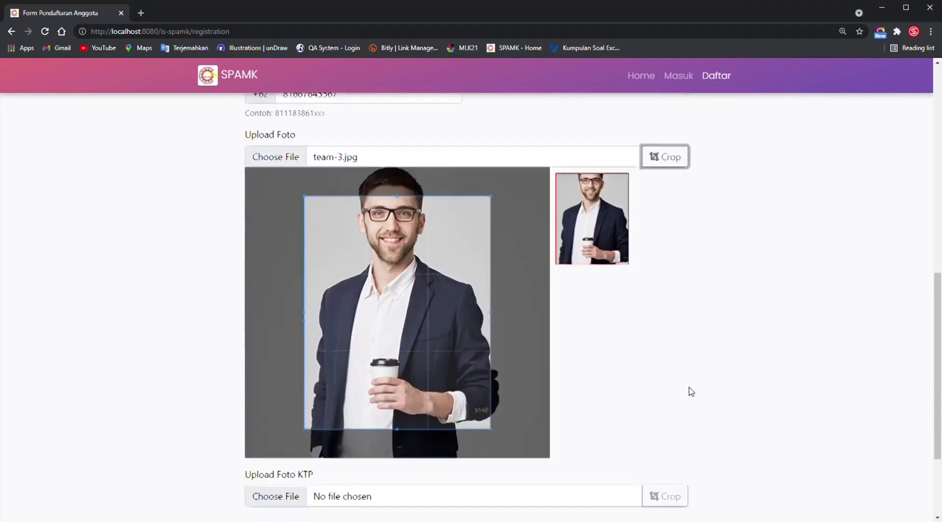
{"action": "left_click_drag", "start_coordinate": [422, 347], "coordinate": [442, 291]}
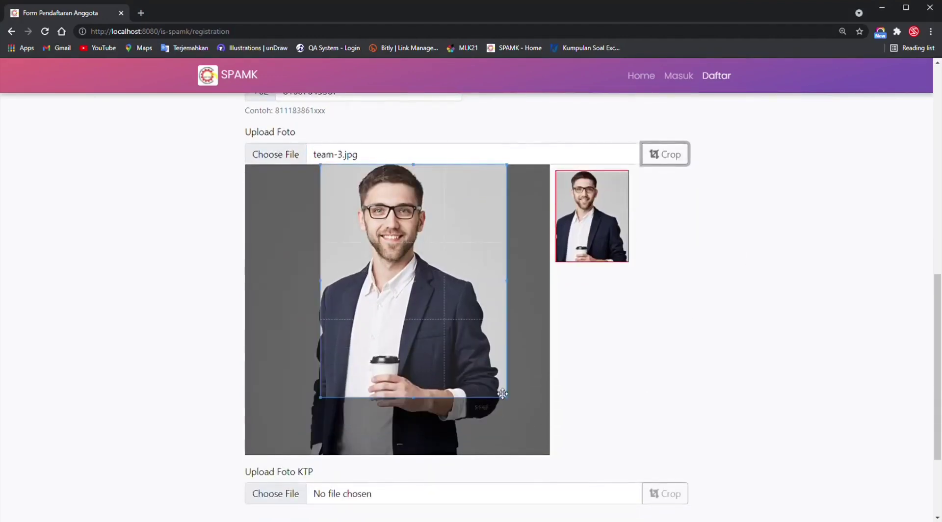
{"action": "left_click_drag", "start_coordinate": [507, 397], "coordinate": [462, 332]}
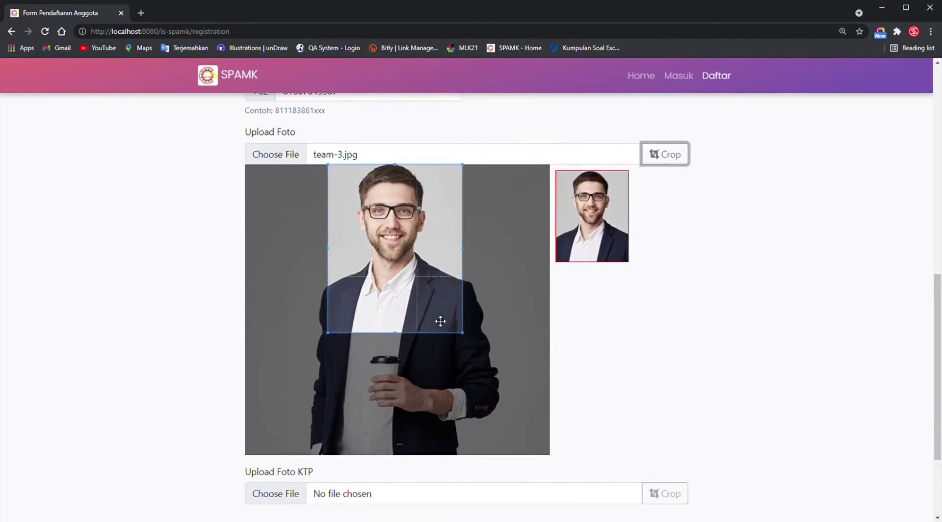
Upload the KTP ID card image and crop it around the portrait.
{"action": "scroll", "coordinate": [522, 374], "scroll_direction": "down", "scroll_amount": 3}
{"action": "left_click", "coordinate": [484, 366]}
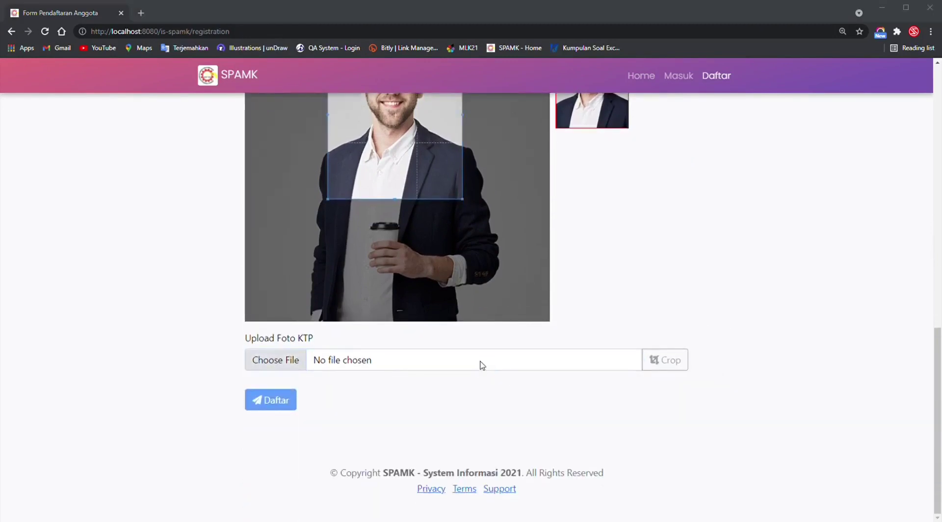
{"action": "left_click", "coordinate": [682, 363]}
{"action": "scroll", "coordinate": [801, 349], "scroll_direction": "down", "scroll_amount": 3}
{"action": "left_click_drag", "start_coordinate": [415, 311], "coordinate": [507, 312]}
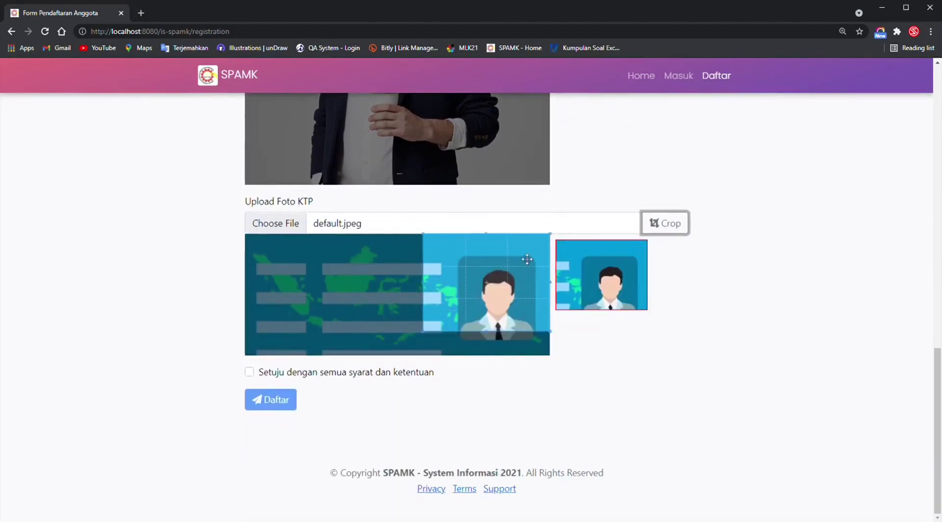
{"action": "left_click_drag", "start_coordinate": [428, 336], "coordinate": [330, 372]}
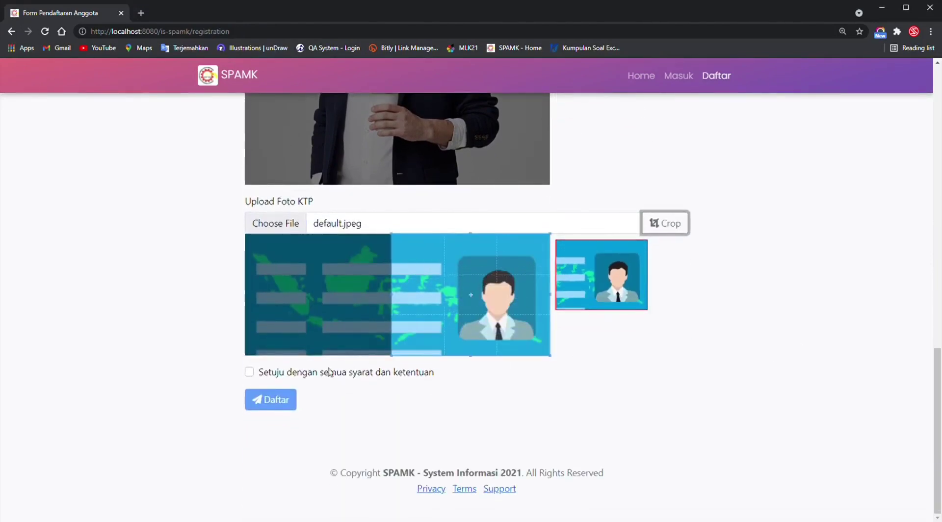
Tick Setuju to accept the terms, submit with Daftar, and acknowledge 'Akun telah terdaftar!'.
{"action": "left_click", "coordinate": [251, 373]}
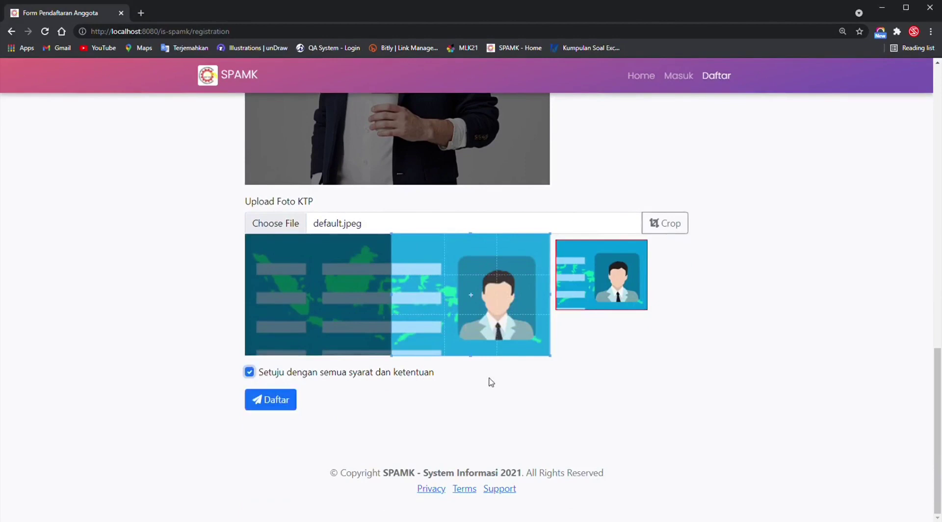
{"action": "left_click", "coordinate": [274, 401]}
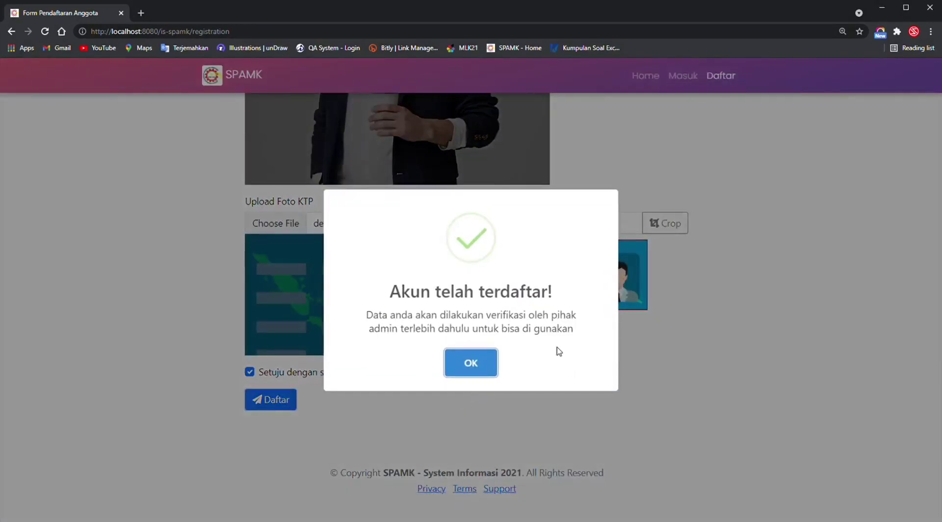
{"action": "left_click", "coordinate": [461, 364]}
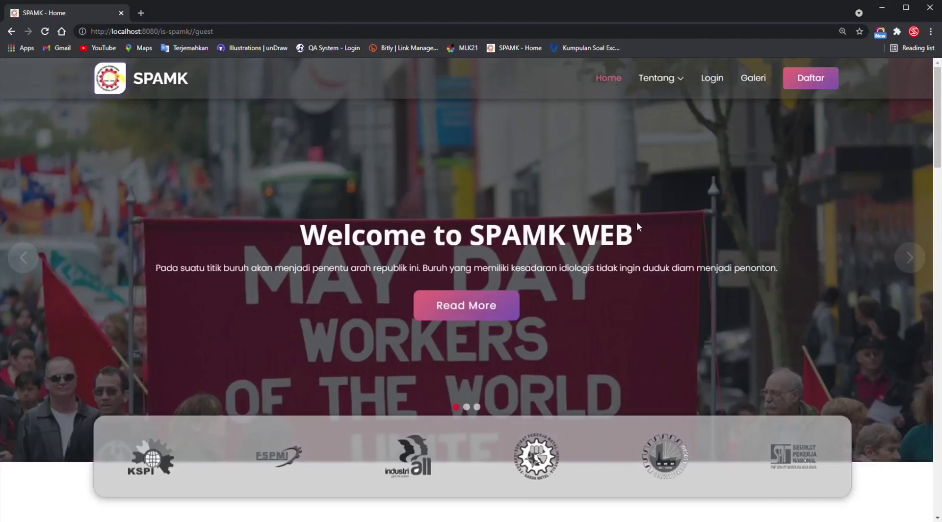
Log in to SPAMK with the administrator's e-mail address and password.
{"action": "left_click", "coordinate": [714, 81]}
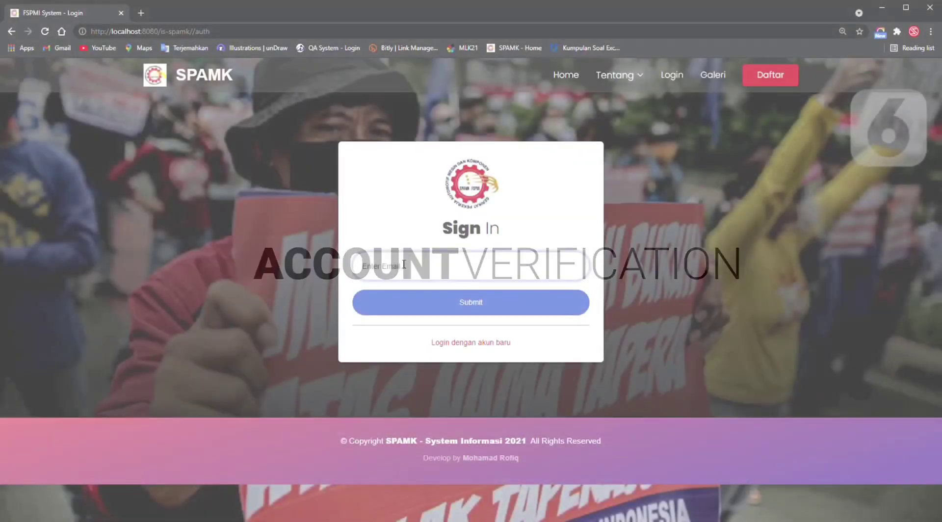
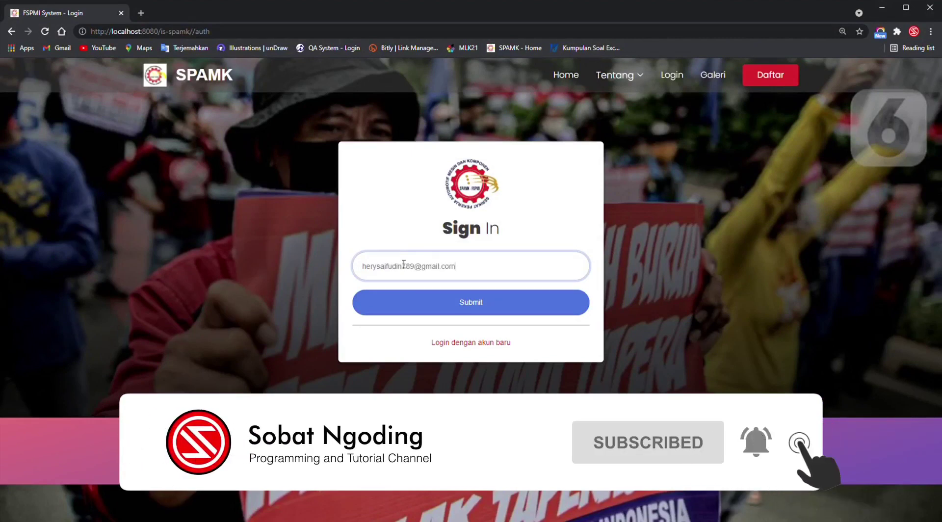
{"action": "key", "text": "Return"}
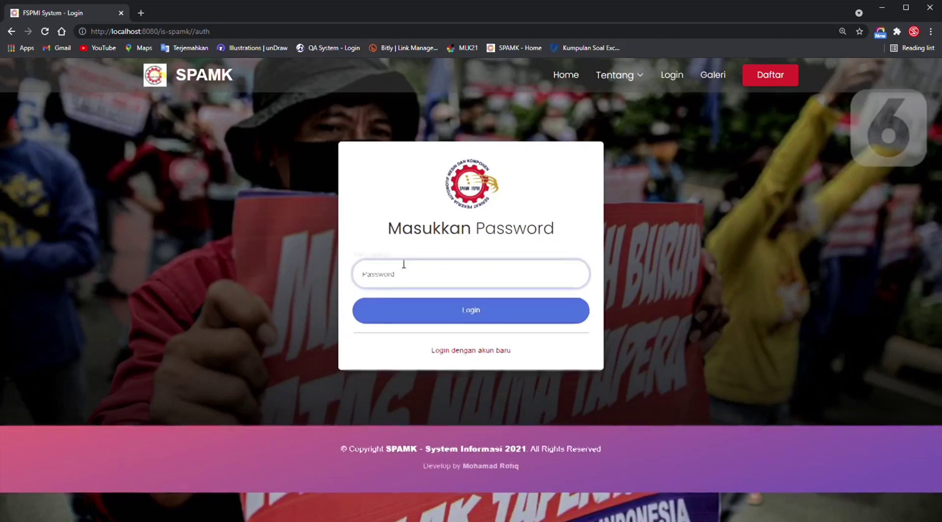
{"action": "type", "text": "a"}
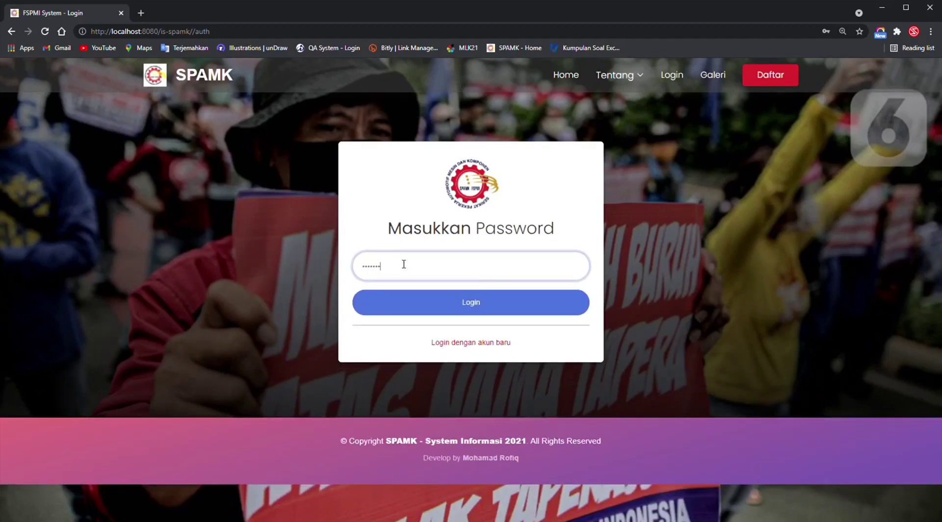
{"action": "left_click", "coordinate": [419, 310]}
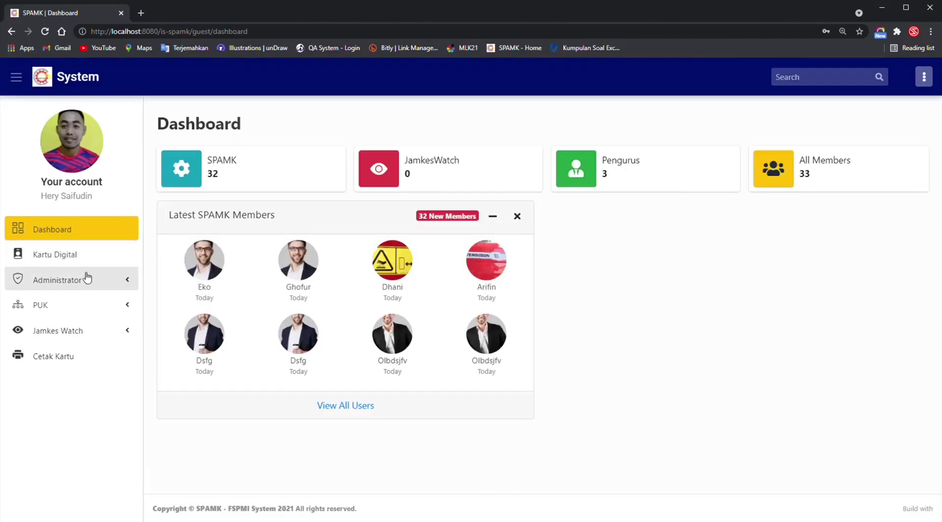
Search Administrator > Data Anggota for the newly registered member by name.
{"action": "left_click", "coordinate": [55, 250]}
{"action": "left_click", "coordinate": [28, 326]}
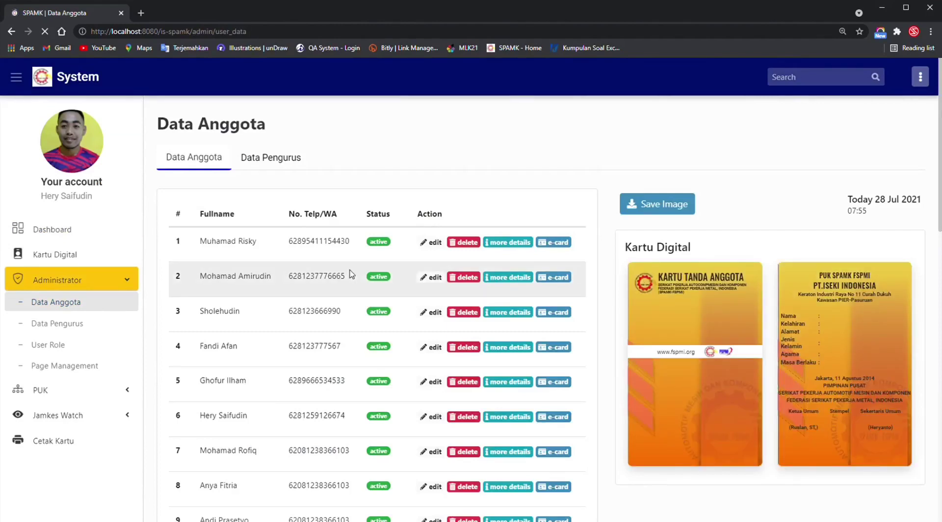
{"action": "left_click", "coordinate": [510, 214]}
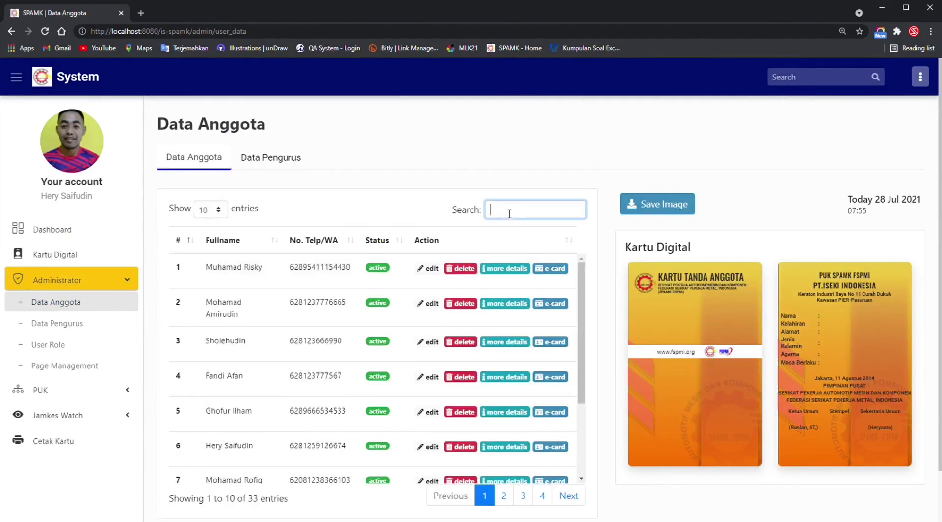
{"action": "type", "text": "eko"}
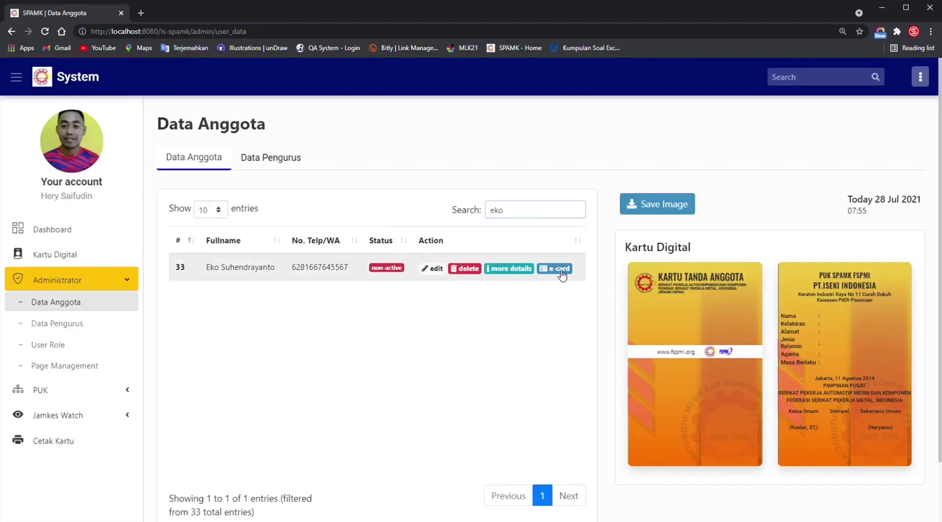
Preview the member's e-card showing NOT VERIFIED, then open their full details.
{"action": "left_click", "coordinate": [858, 268]}
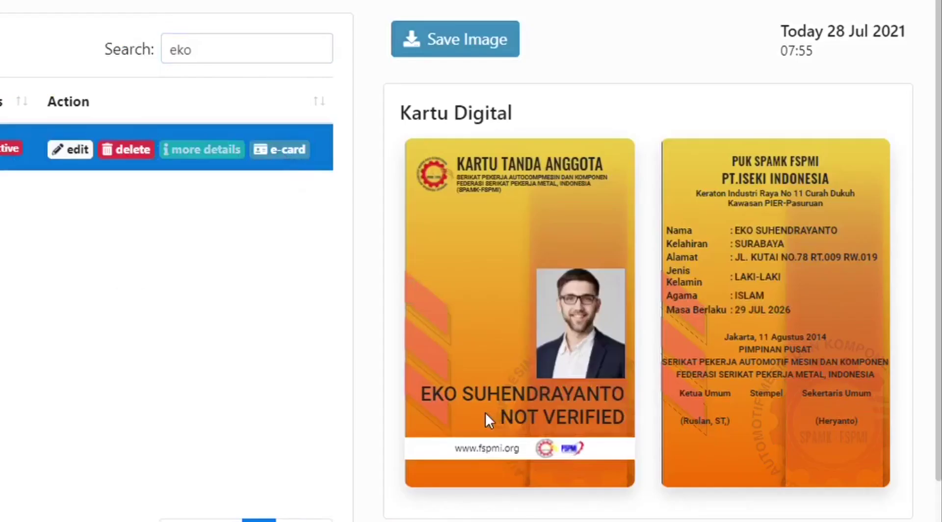
{"action": "left_click_drag", "start_coordinate": [680, 425], "coordinate": [767, 428]}
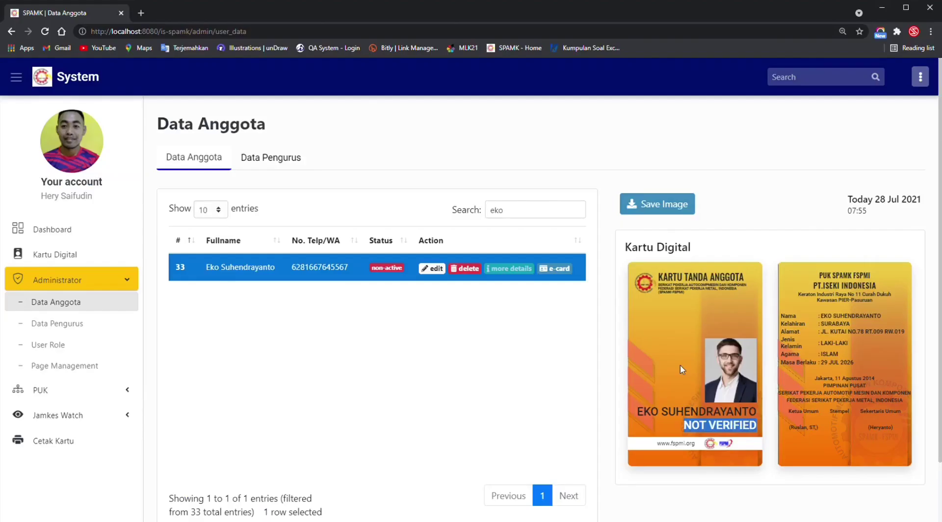
{"action": "left_click", "coordinate": [494, 315]}
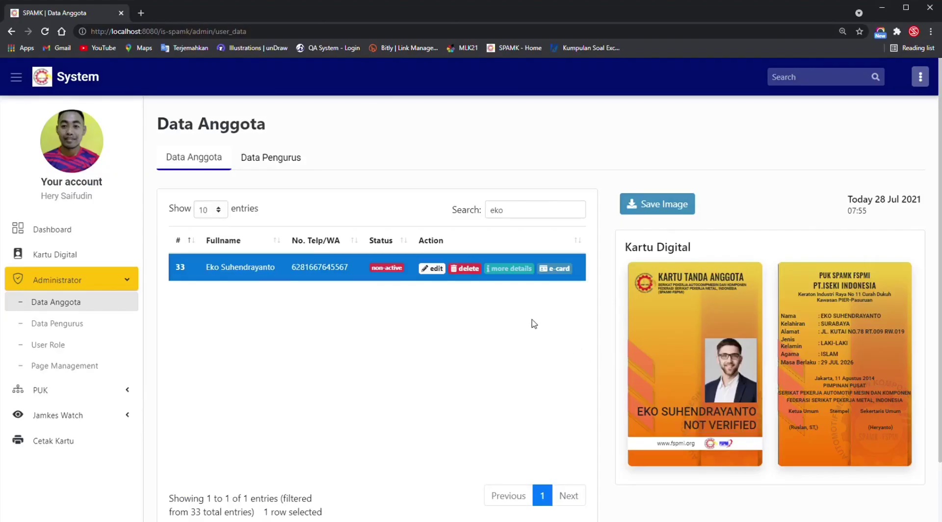
{"action": "left_click", "coordinate": [515, 269]}
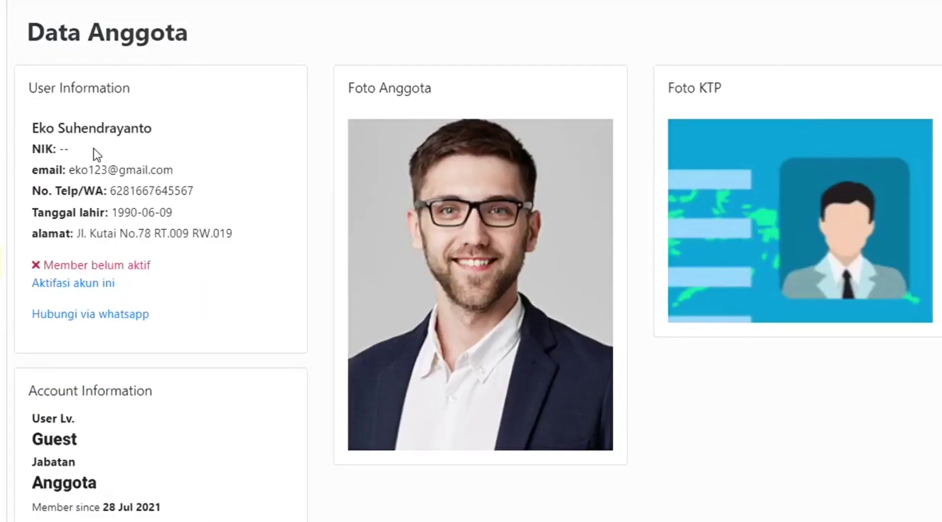
Check the empty NIK, 'Member belum aktif' status and Foto KTP, then choose 'Aktifasi akun ini'.
{"action": "left_click_drag", "start_coordinate": [196, 204], "coordinate": [161, 205]}
{"action": "left_click_drag", "start_coordinate": [204, 261], "coordinate": [49, 276]}
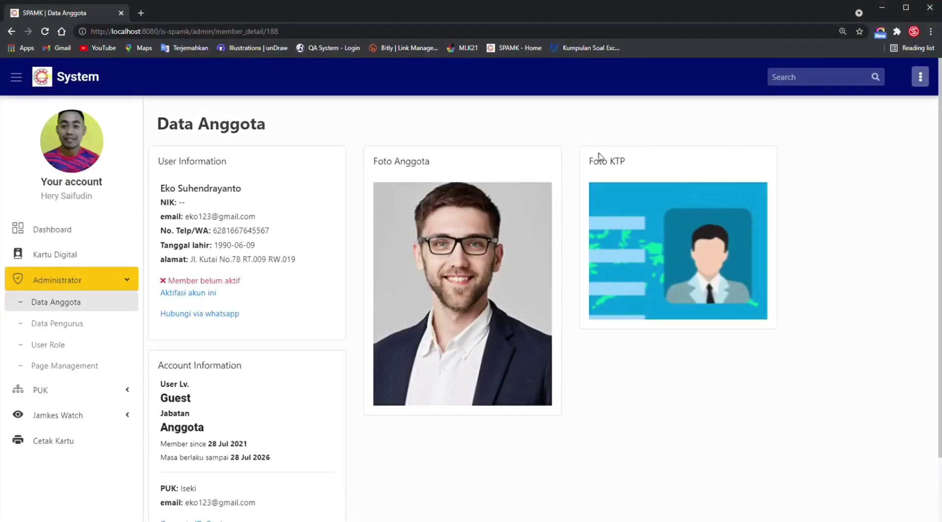
{"action": "triple_click", "coordinate": [598, 167]}
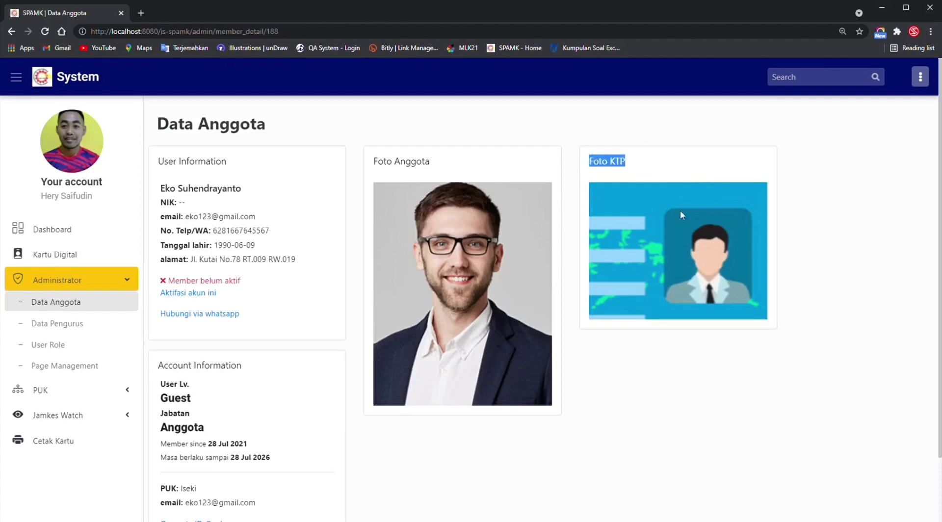
{"action": "left_click", "coordinate": [713, 379]}
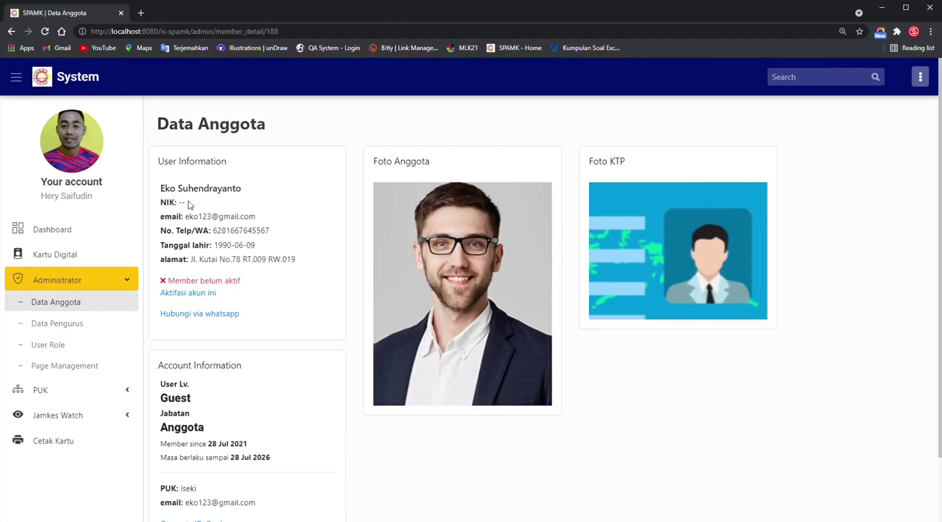
{"action": "left_click", "coordinate": [203, 294]}
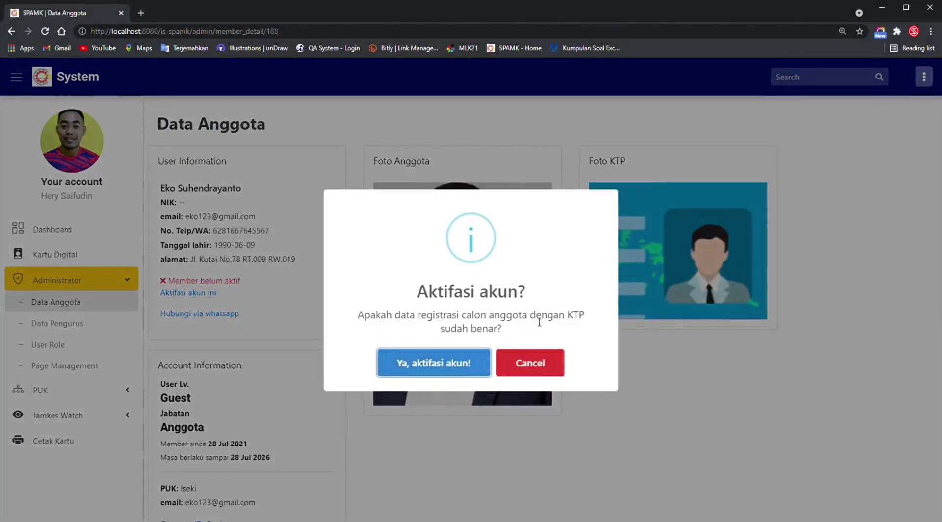
Confirm activation with 'Ya, aktifasi akun!'.
{"action": "left_click", "coordinate": [461, 367]}
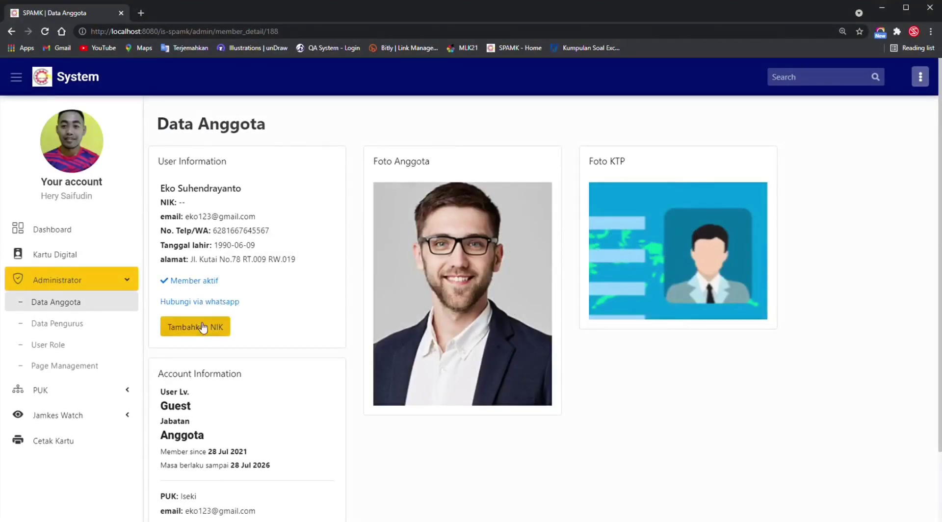
Add an NIK choosing coba and coba 2 in the two selects, then verify the assigned number.
{"action": "left_click", "coordinate": [213, 329]}
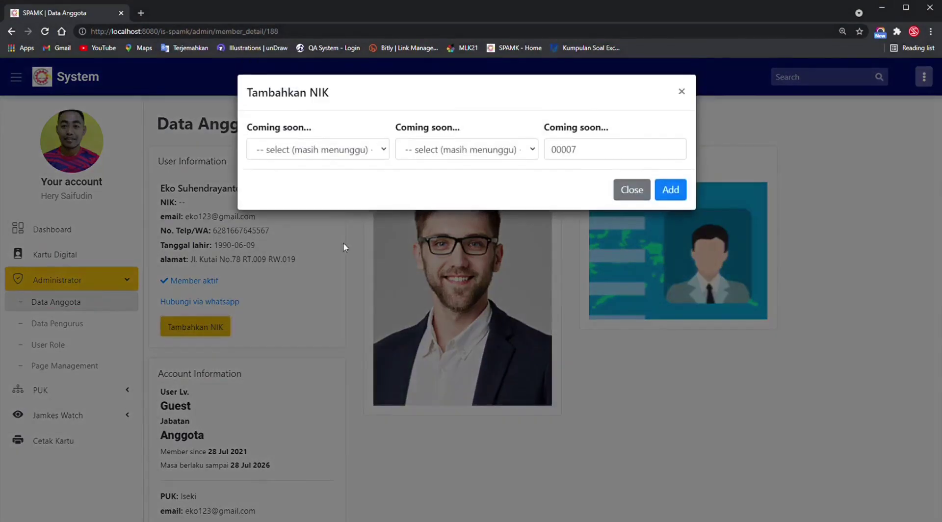
{"action": "key", "text": "Down"}
{"action": "key", "text": "Tab"}
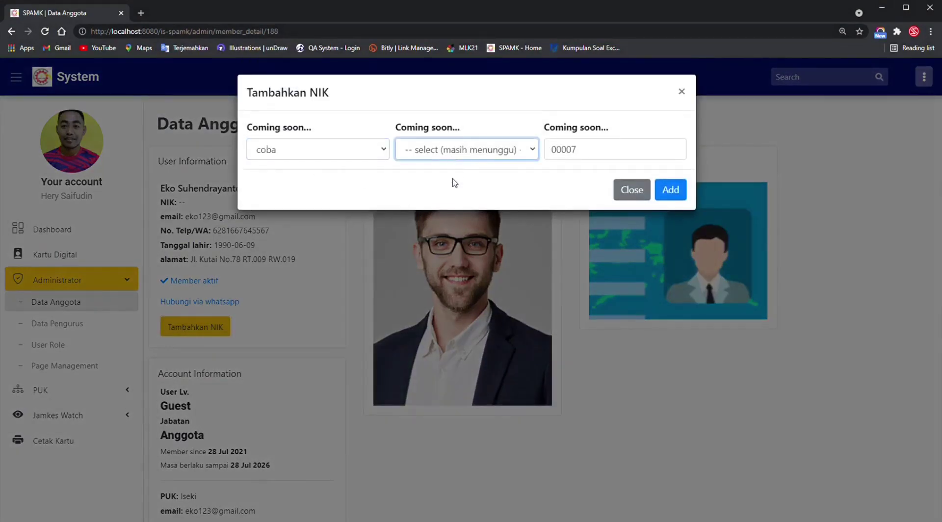
{"action": "key", "text": "Down"}
{"action": "left_click", "coordinate": [660, 190]}
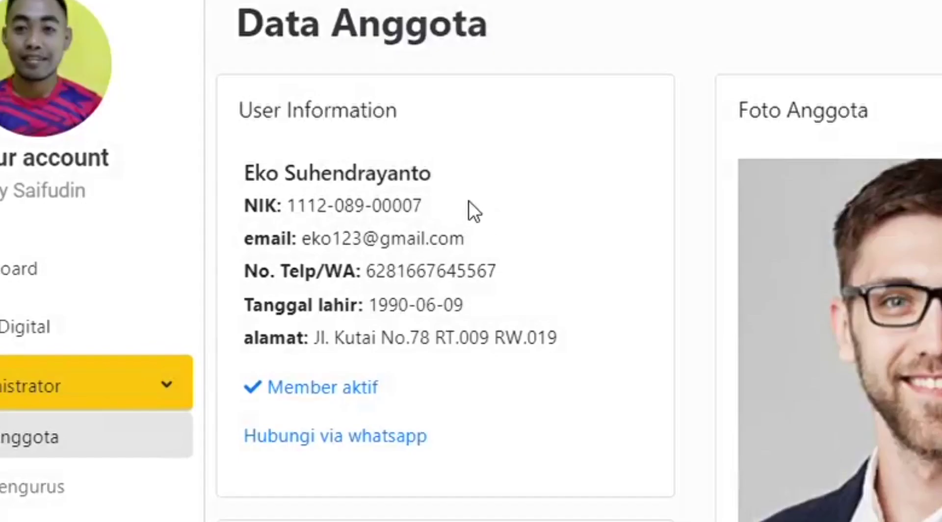
{"action": "left_click_drag", "start_coordinate": [239, 202], "coordinate": [157, 202]}
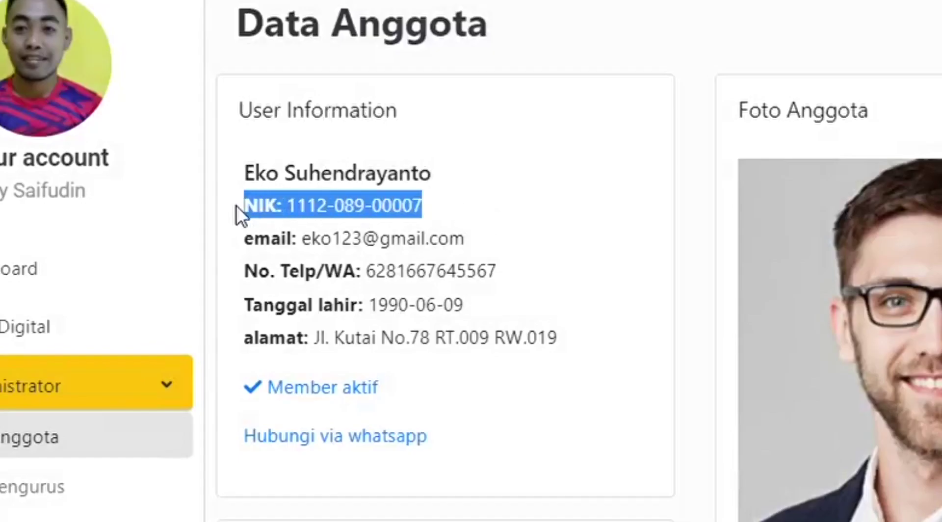
{"action": "left_click", "coordinate": [550, 224]}
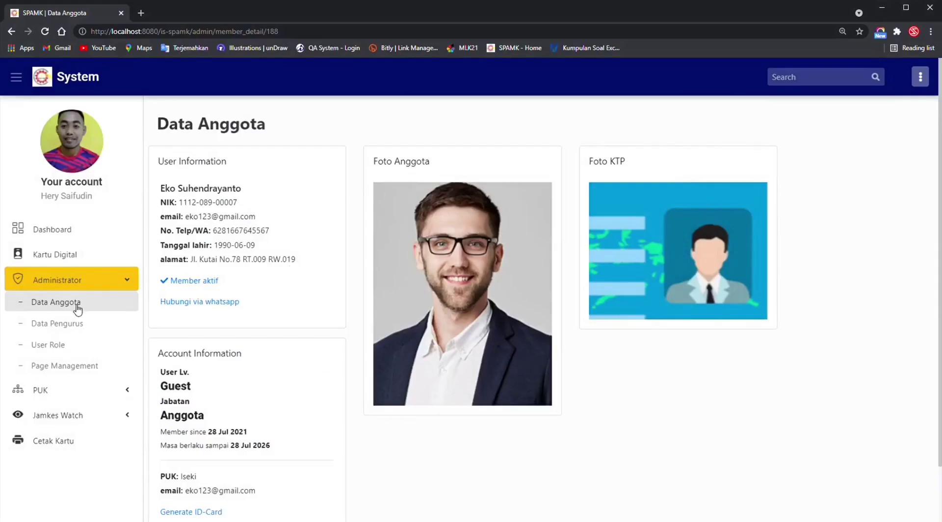
Filter Data Anggota to the activated member and preview their numbered Kartu Digital.
{"action": "left_click", "coordinate": [76, 306]}
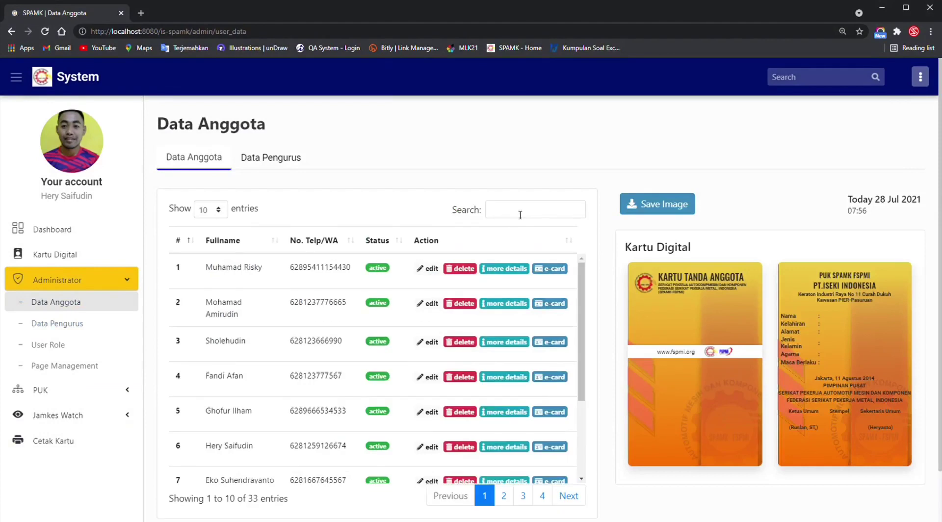
{"action": "left_click", "coordinate": [520, 214]}
{"action": "type", "text": "eko"}
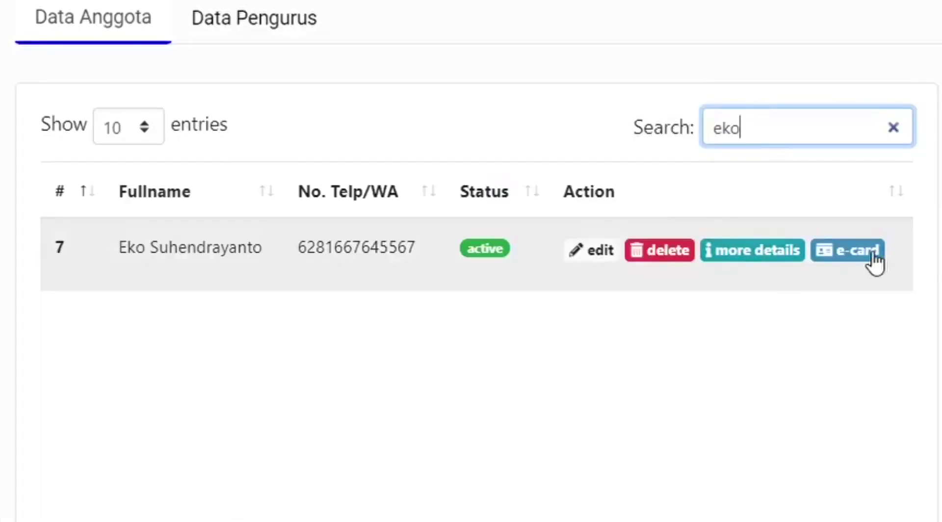
{"action": "left_click", "coordinate": [568, 272]}
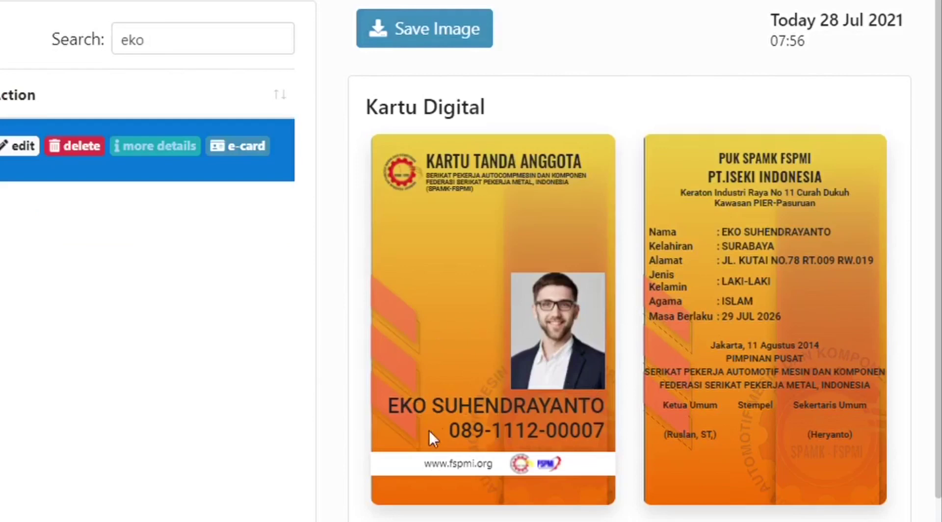
{"action": "left_click_drag", "start_coordinate": [433, 431], "coordinate": [616, 429]}
{"action": "left_click", "coordinate": [464, 372]}
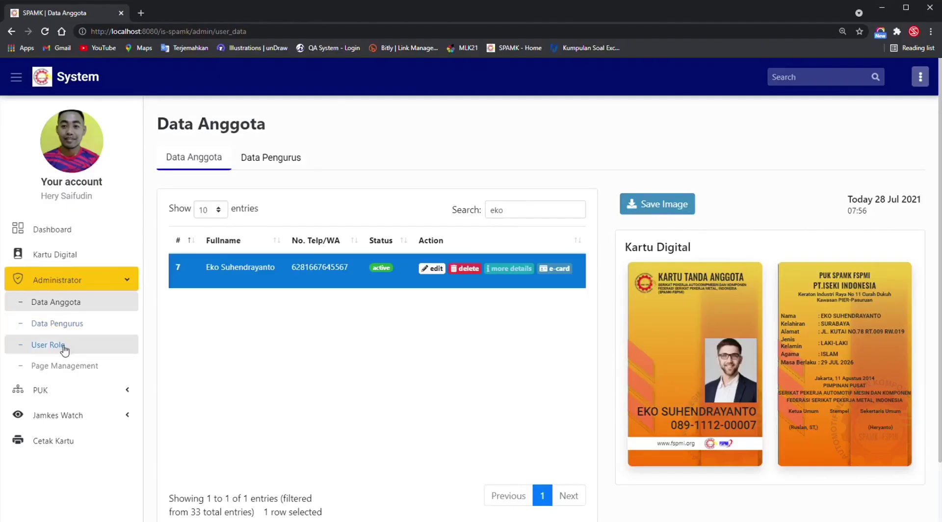
On Cetak Kartu, search for the new member, mark their card, then clear the search.
{"action": "left_click", "coordinate": [54, 442]}
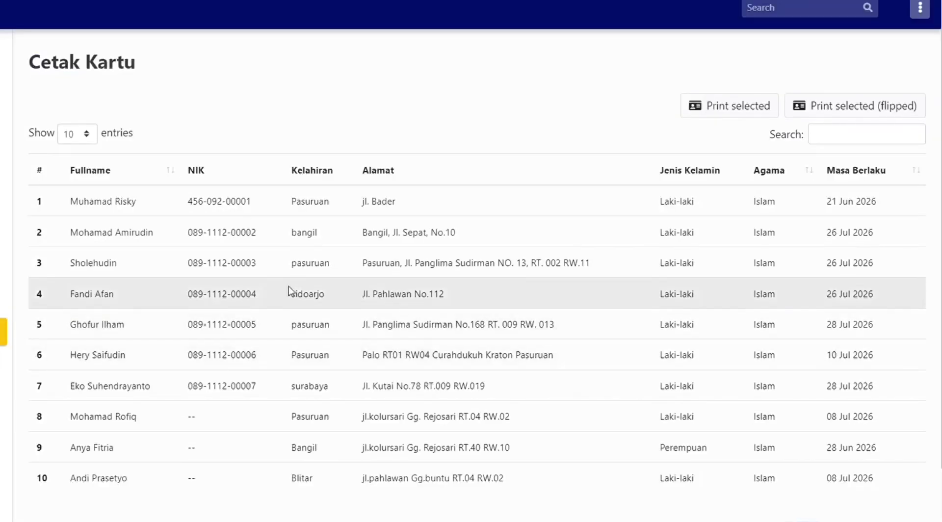
{"action": "left_click", "coordinate": [841, 142]}
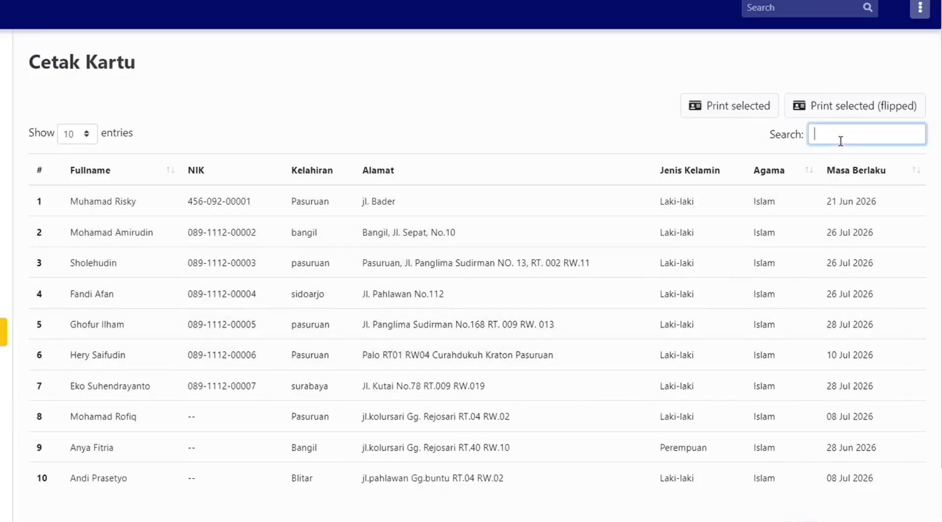
{"action": "type", "text": "eko"}
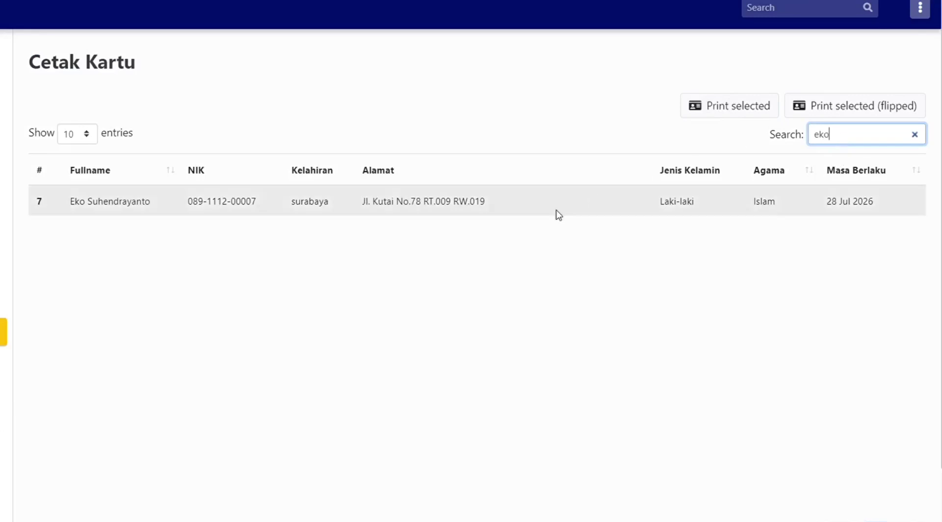
{"action": "left_click", "coordinate": [557, 213]}
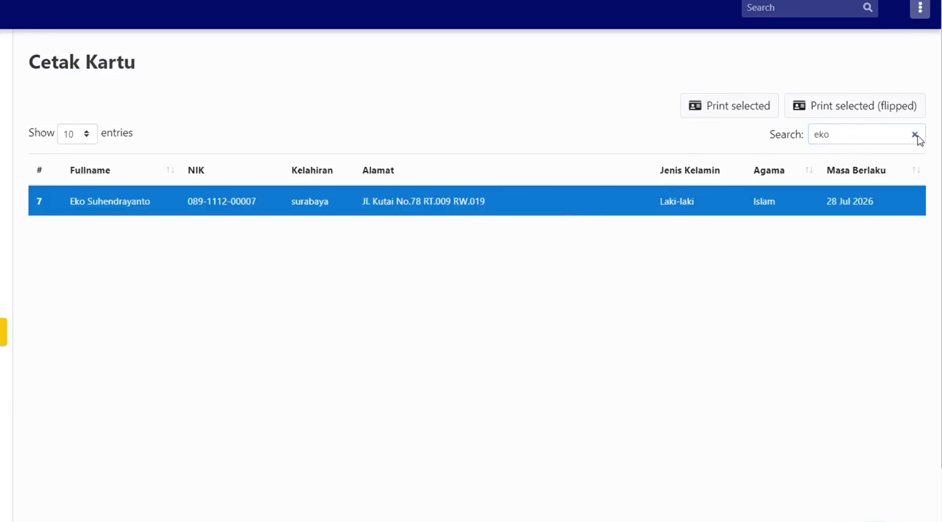
{"action": "left_click", "coordinate": [914, 135]}
Add members 1 through 6 and member 10 to the print selection.
{"action": "left_click", "coordinate": [216, 202]}
{"action": "left_click", "coordinate": [219, 236]}
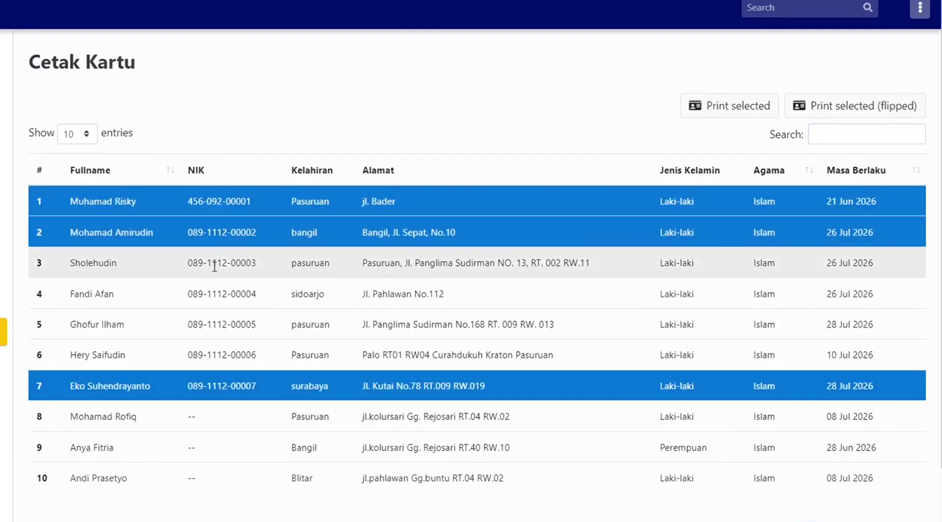
{"action": "left_click", "coordinate": [215, 269]}
{"action": "left_click", "coordinate": [209, 303]}
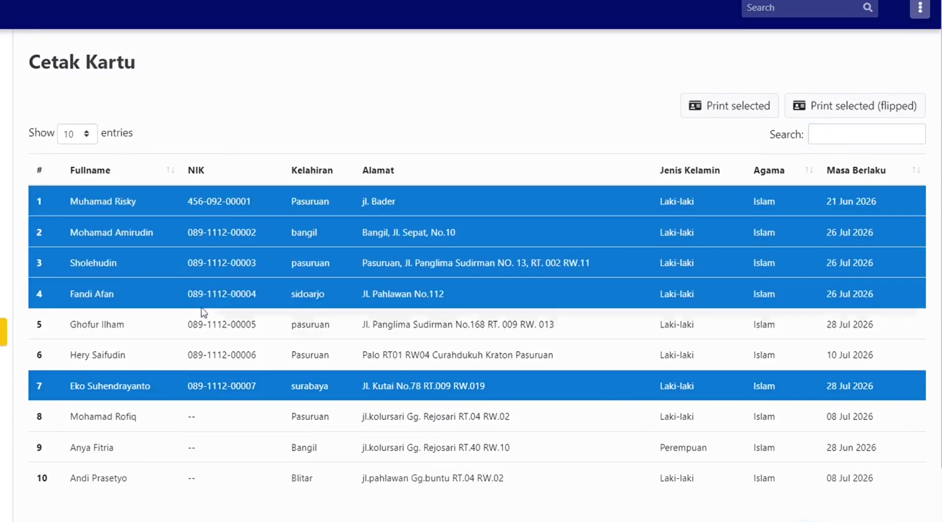
{"action": "left_click", "coordinate": [204, 334]}
{"action": "left_click", "coordinate": [203, 355]}
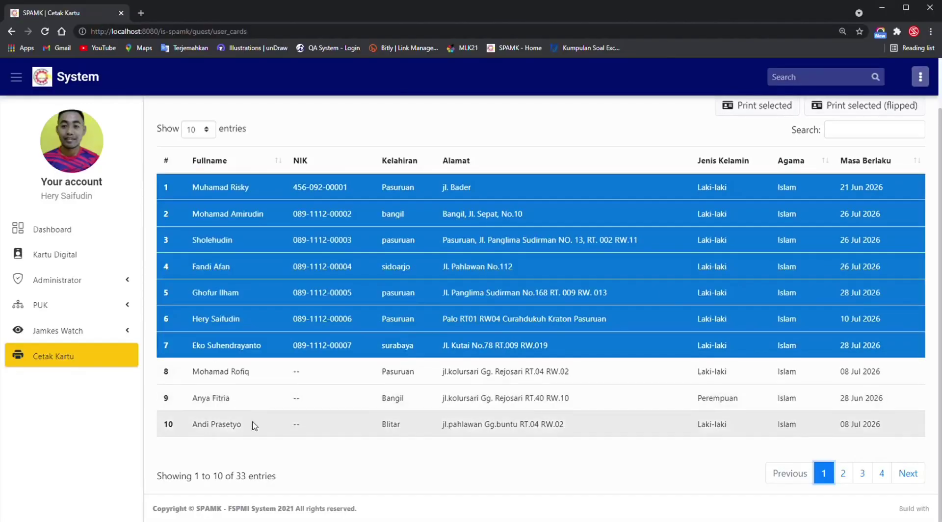
{"action": "left_click", "coordinate": [144, 476]}
{"action": "scroll", "coordinate": [776, 192], "scroll_direction": "up", "scroll_amount": 1}
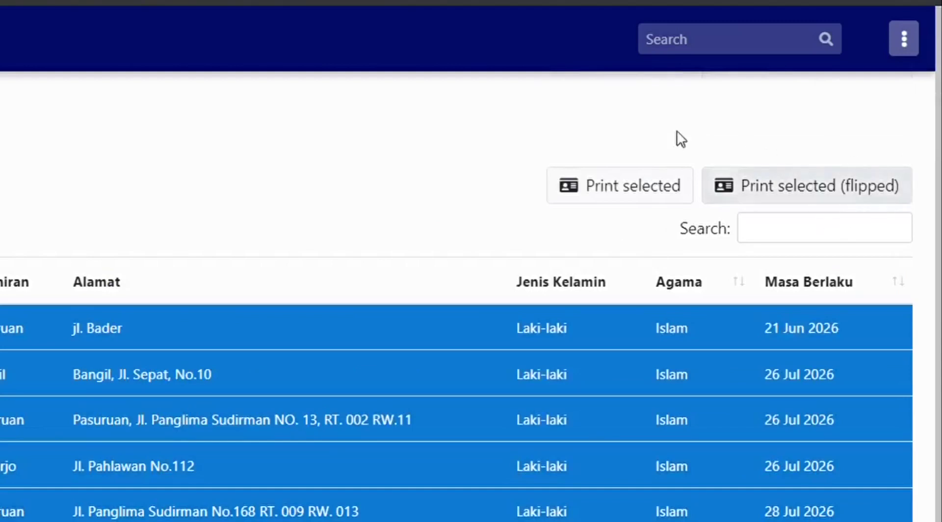
Preview the eight selected cards printed flipped on 4 sheets, cancel, and return to Cetak Kartu.
{"action": "left_click", "coordinate": [802, 193]}
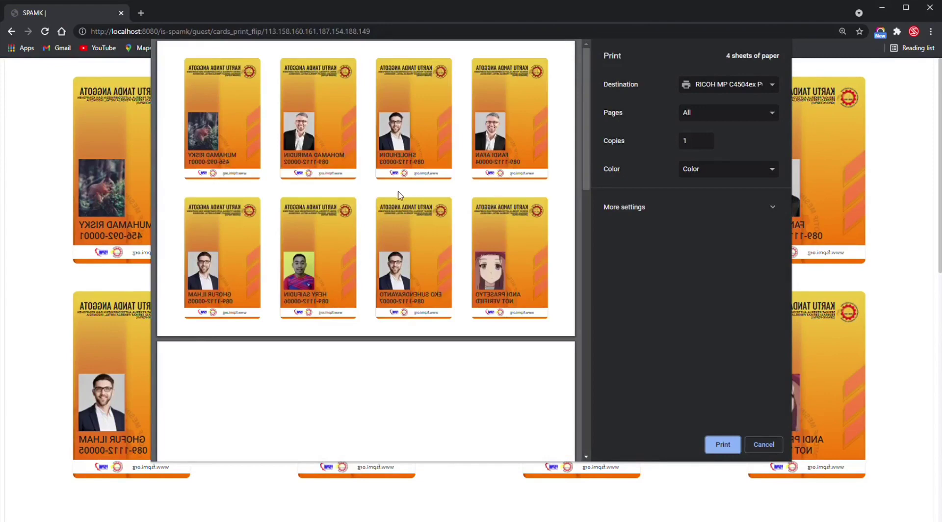
{"action": "scroll", "coordinate": [399, 245], "scroll_direction": "down", "scroll_amount": 10}
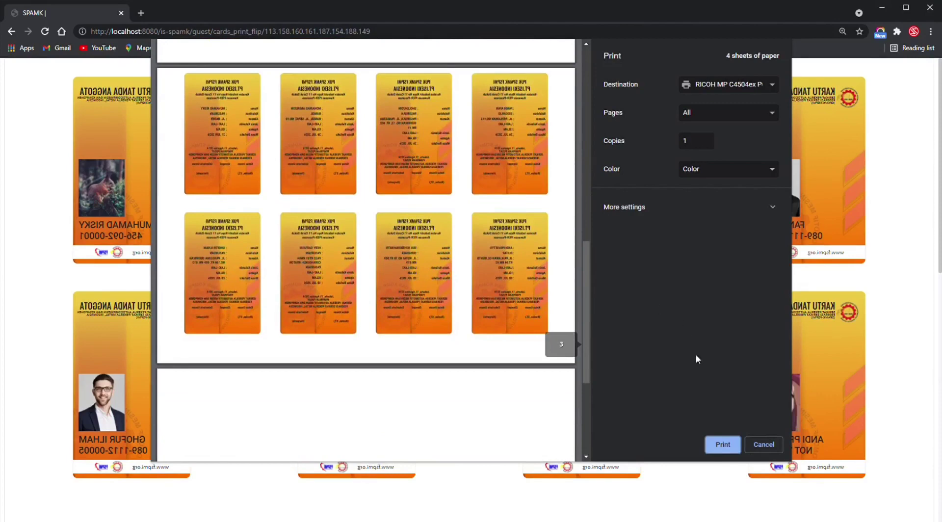
{"action": "left_click", "coordinate": [763, 444]}
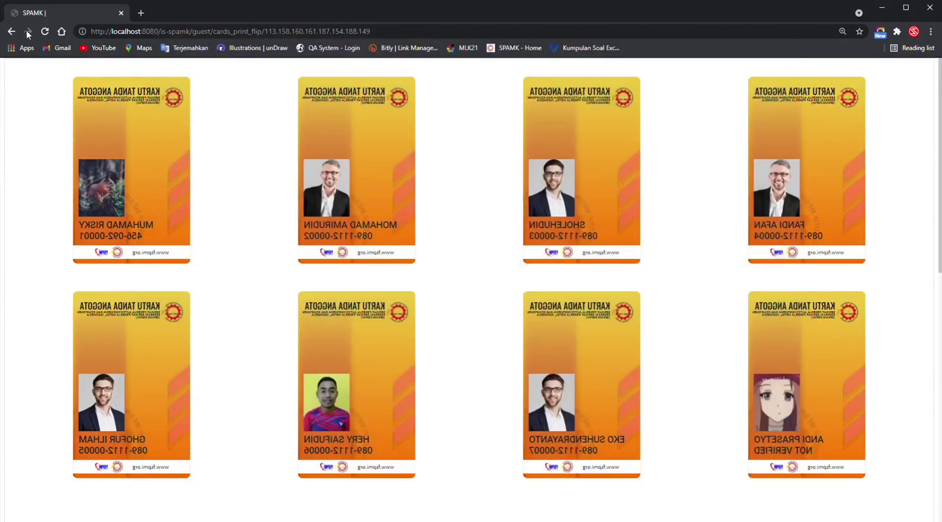
{"action": "left_click", "coordinate": [15, 30]}
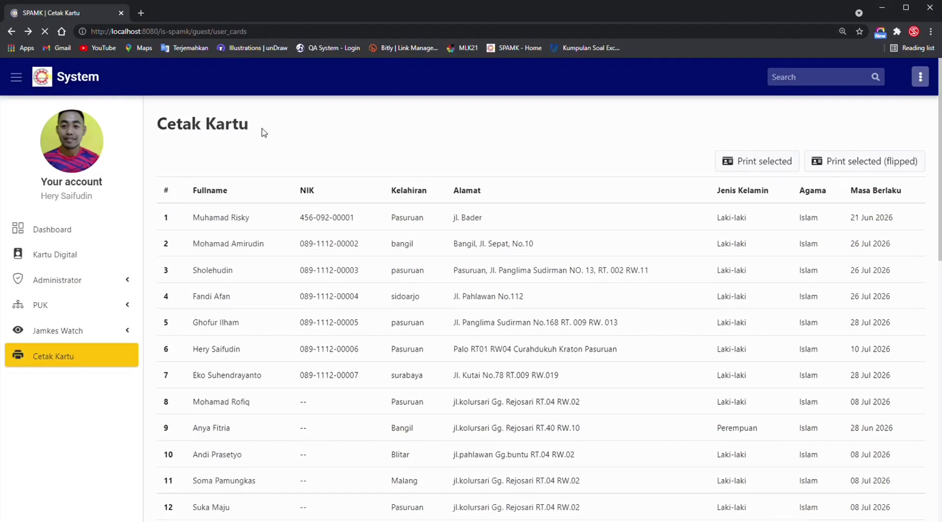
Open Administrator > User Role to list Admin Utama, Admin Sektor, Member and Guest.
{"action": "left_click", "coordinate": [110, 279]}
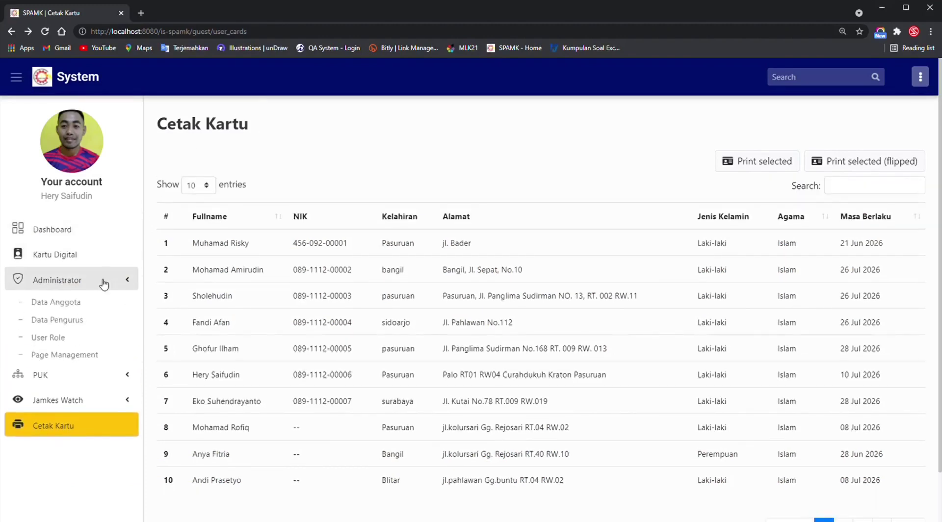
{"action": "left_click", "coordinate": [87, 325]}
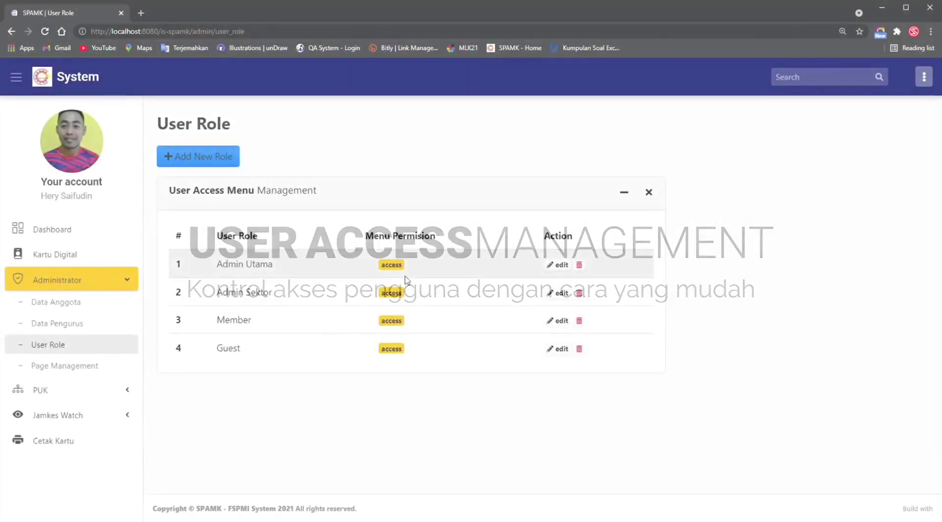
Turn Admin Utama's Cetak Kartu access off and back on, reloading after each change, then revisit User Role.
{"action": "left_click", "coordinate": [398, 266]}
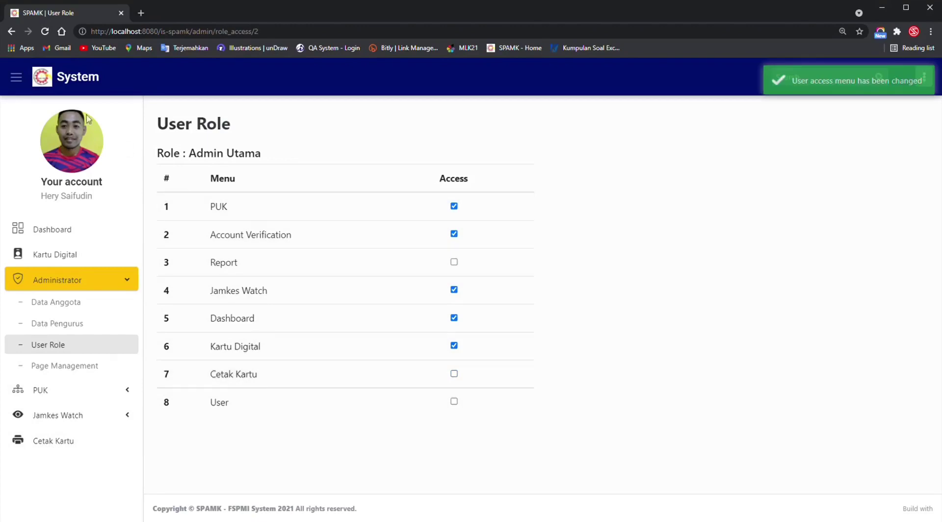
{"action": "left_click", "coordinate": [45, 32]}
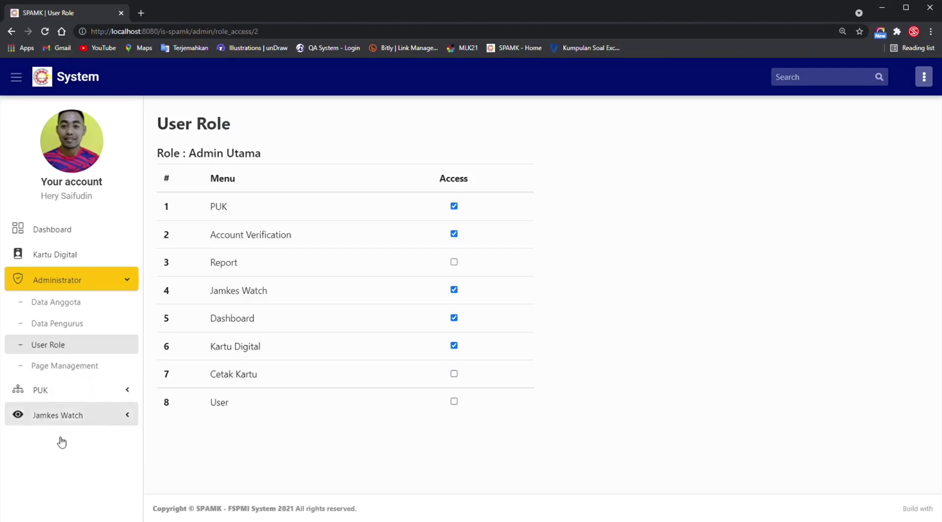
{"action": "left_click", "coordinate": [454, 373]}
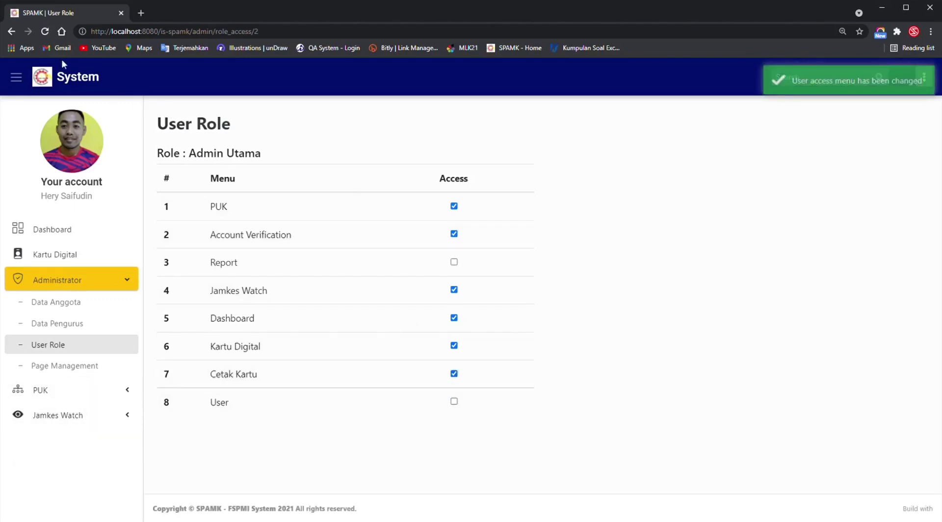
{"action": "left_click", "coordinate": [48, 32]}
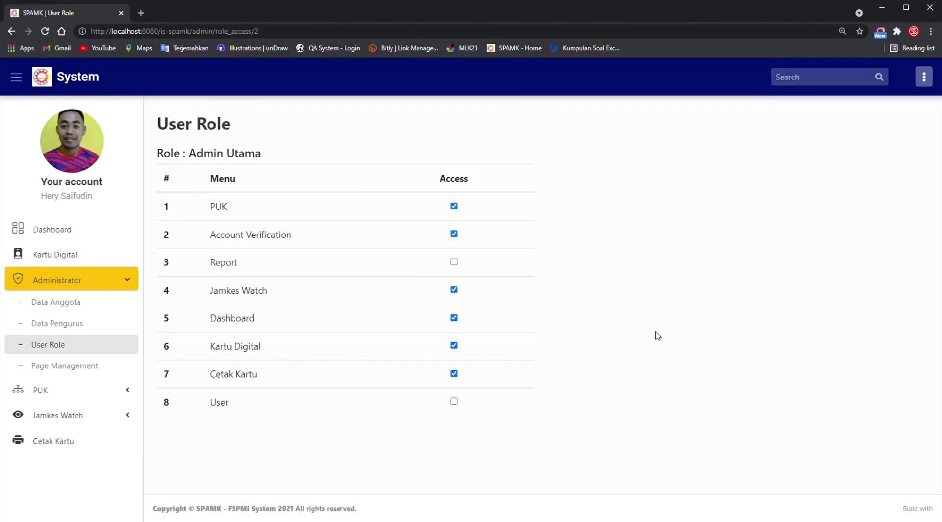
{"action": "left_click", "coordinate": [114, 346]}
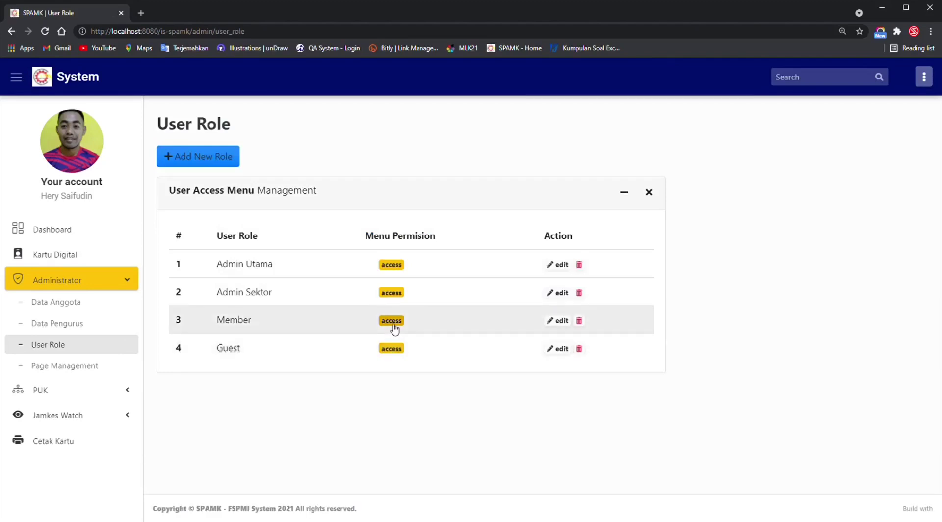
{"action": "left_click", "coordinate": [391, 327]}
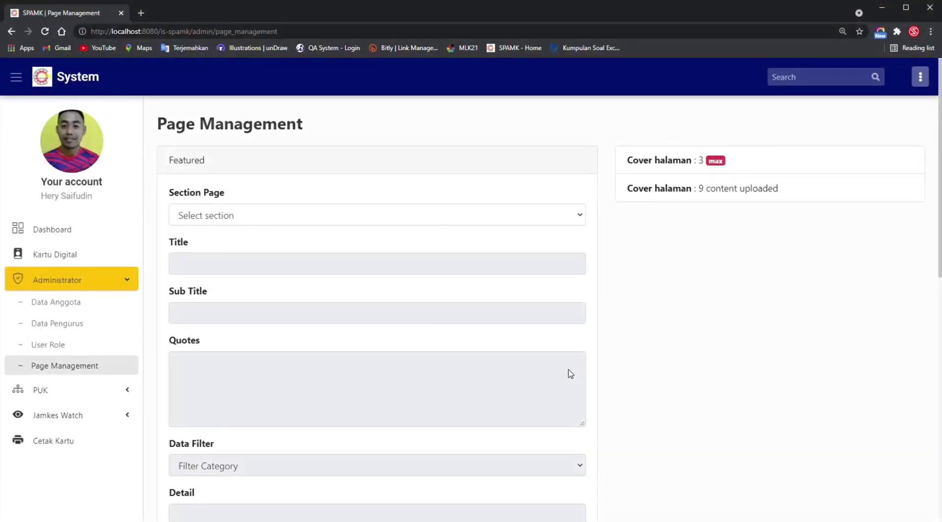
Scroll through Page Management's 12 content entries, then expand the PUK section in the sidebar.
{"action": "scroll", "coordinate": [643, 378], "scroll_direction": "down", "scroll_amount": 10}
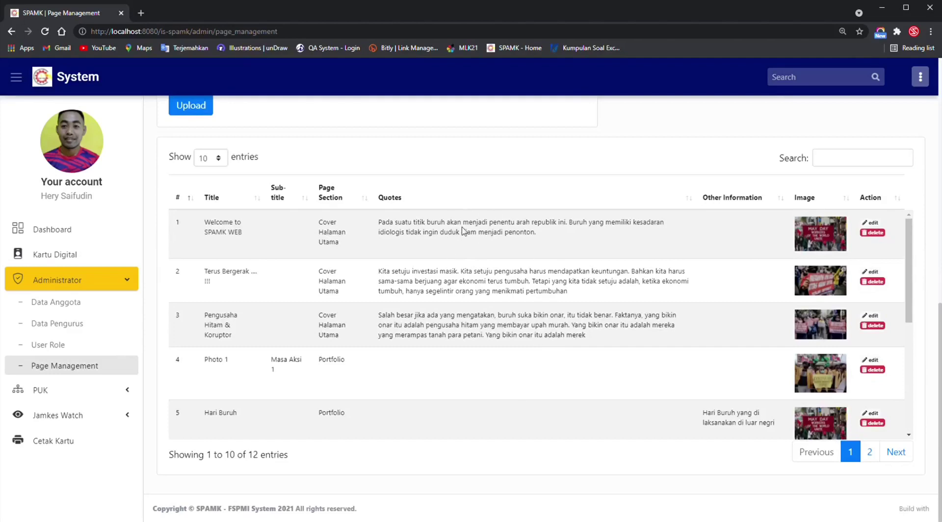
{"action": "scroll", "coordinate": [454, 379], "scroll_direction": "down", "scroll_amount": 3}
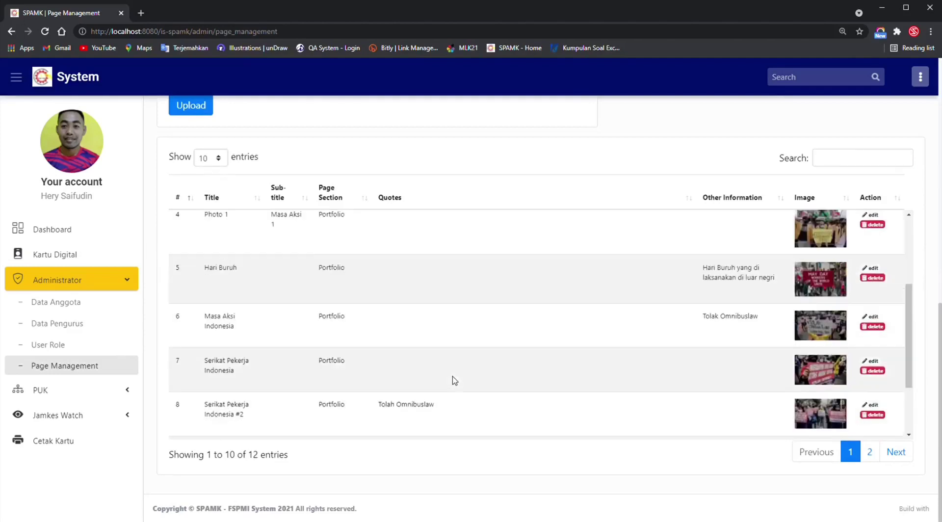
{"action": "scroll", "coordinate": [455, 381], "scroll_direction": "down", "scroll_amount": 2}
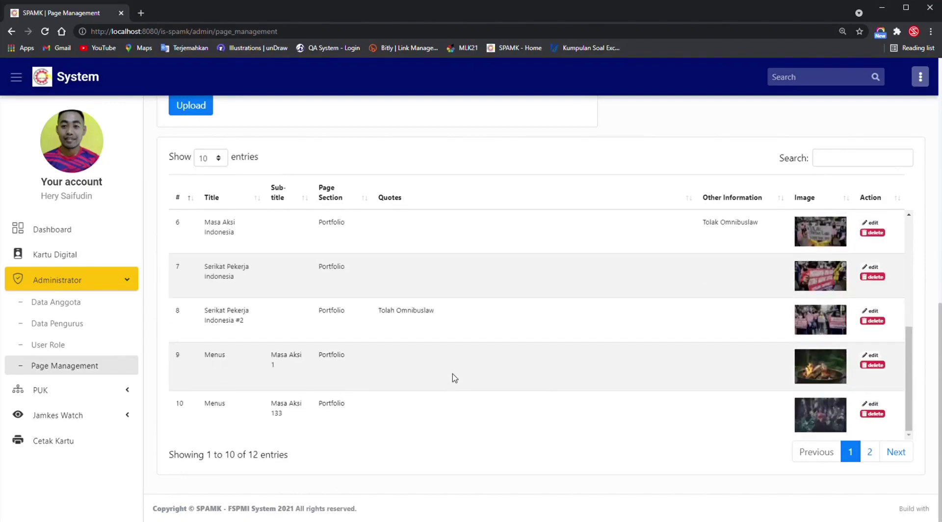
{"action": "scroll", "coordinate": [554, 256], "scroll_direction": "up", "scroll_amount": 5}
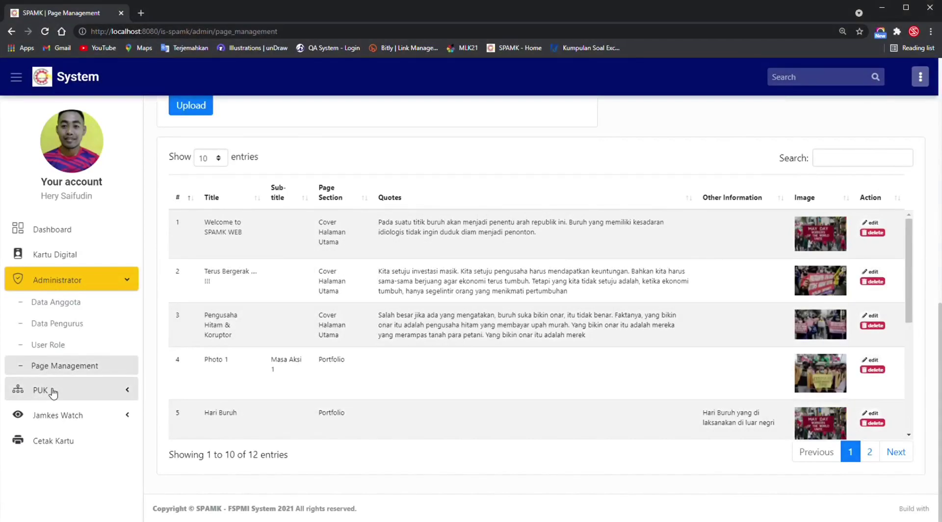
{"action": "left_click", "coordinate": [51, 391]}
Add PUK 'coba input' for PT. King Jim Indonesia in the Kimia sector and confirm.
{"action": "left_click", "coordinate": [60, 414]}
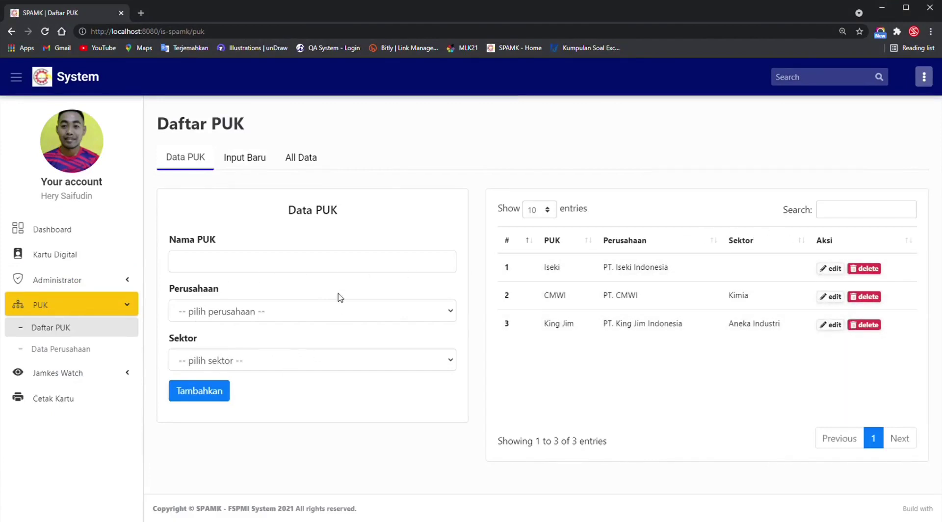
{"action": "left_click", "coordinate": [235, 264]}
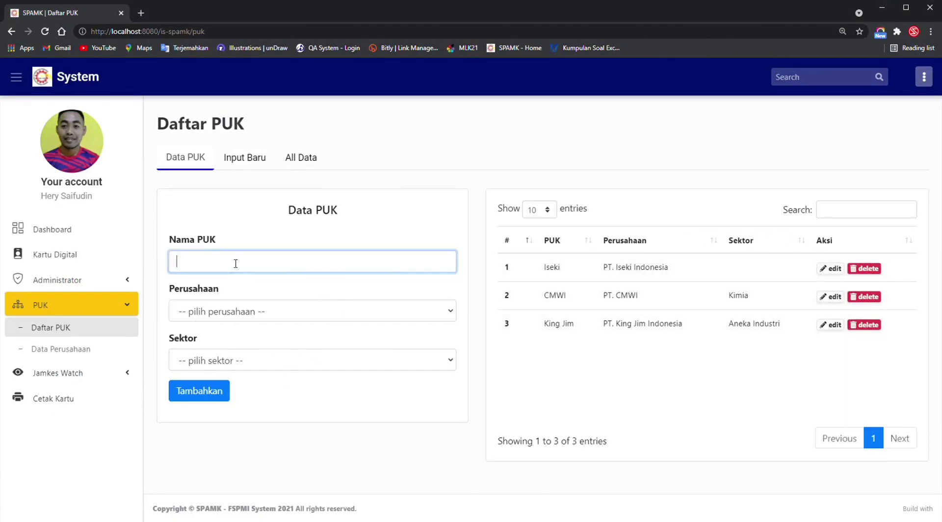
{"action": "type", "text": "coba input"}
{"action": "key", "text": "Tab"}
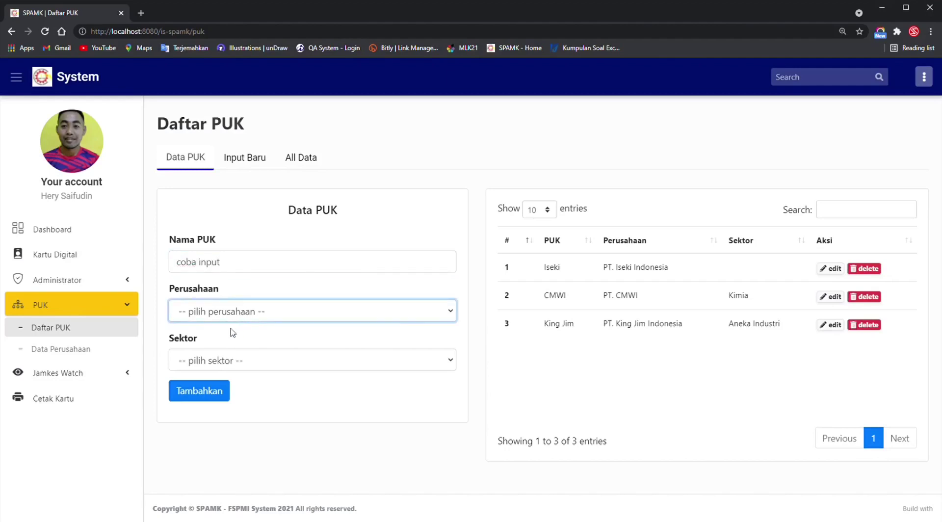
{"action": "key", "text": "Down"}
{"action": "key", "text": "Down"}
{"action": "key", "text": "Down"}
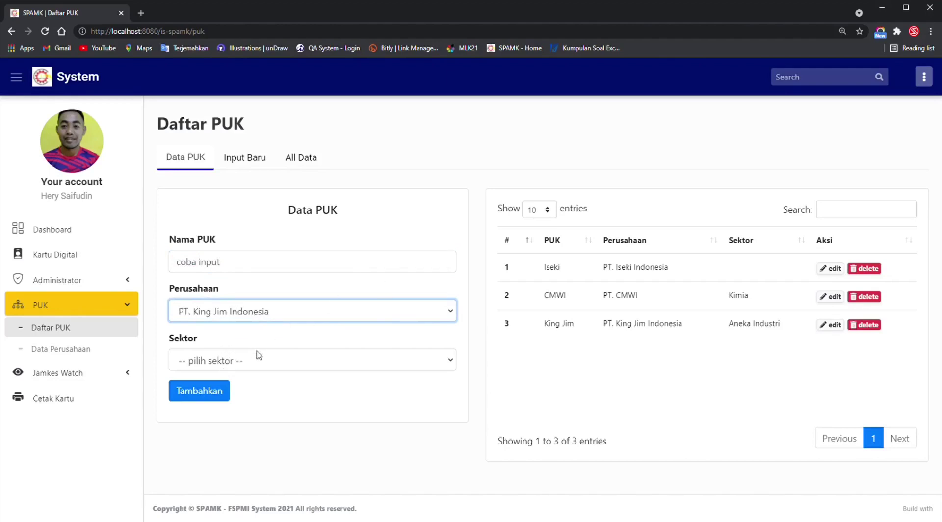
{"action": "key", "text": "Tab"}
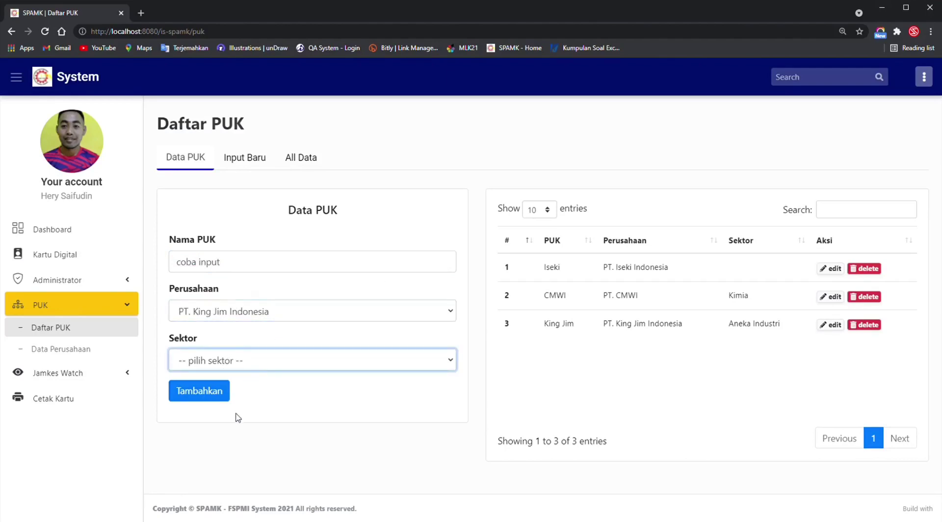
{"action": "key", "text": "Down"}
{"action": "left_click", "coordinate": [211, 395]}
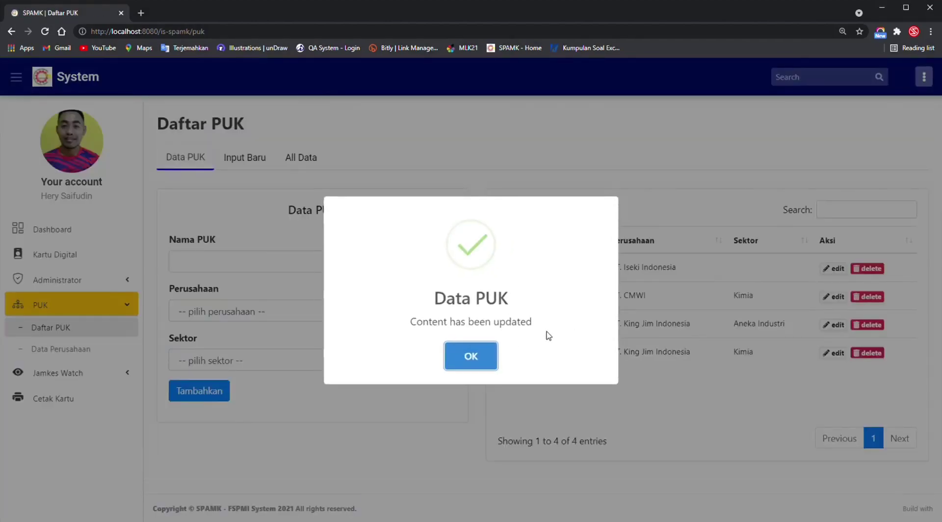
{"action": "left_click", "coordinate": [471, 355]}
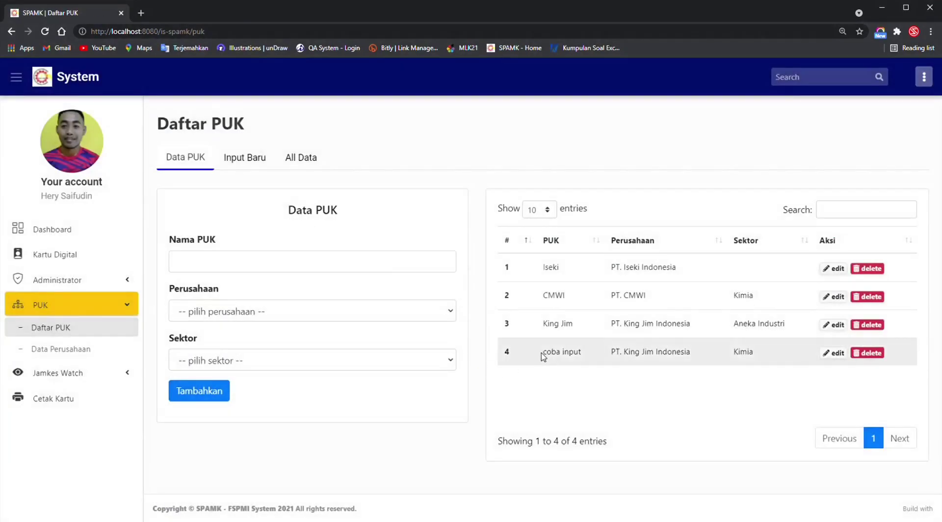
Highlight the new 'coba input' row in Daftar PUK, then move to the Input Baru forms.
{"action": "left_click_drag", "start_coordinate": [543, 355], "coordinate": [782, 360]}
{"action": "left_click", "coordinate": [737, 396]}
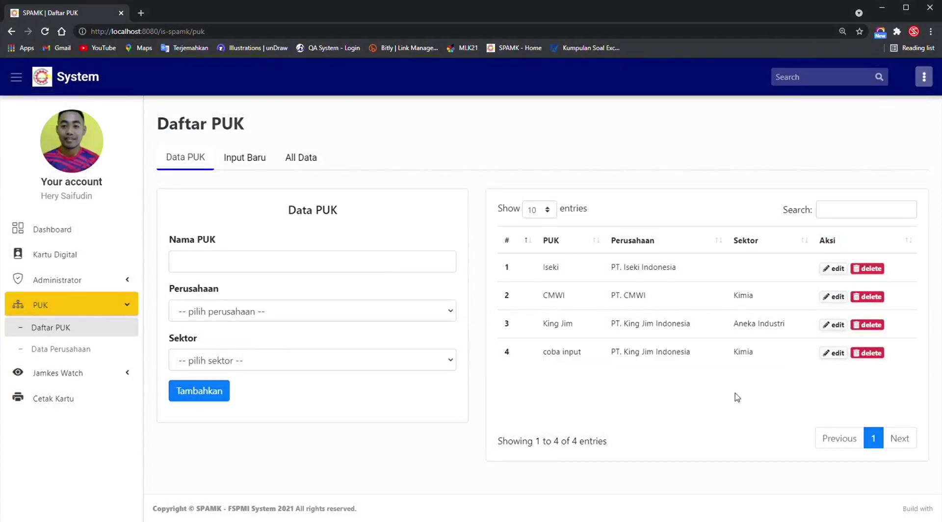
{"action": "left_click", "coordinate": [253, 158]}
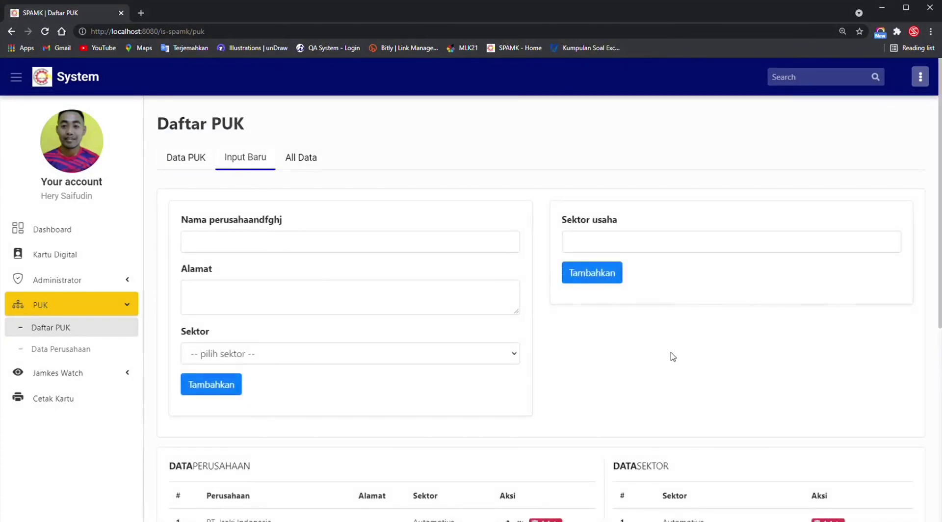
Scroll the company and sector tables, view Data Perusahaan, then open Jamkes Watch Data Anggota.
{"action": "scroll", "coordinate": [673, 356], "scroll_direction": "down", "scroll_amount": 6}
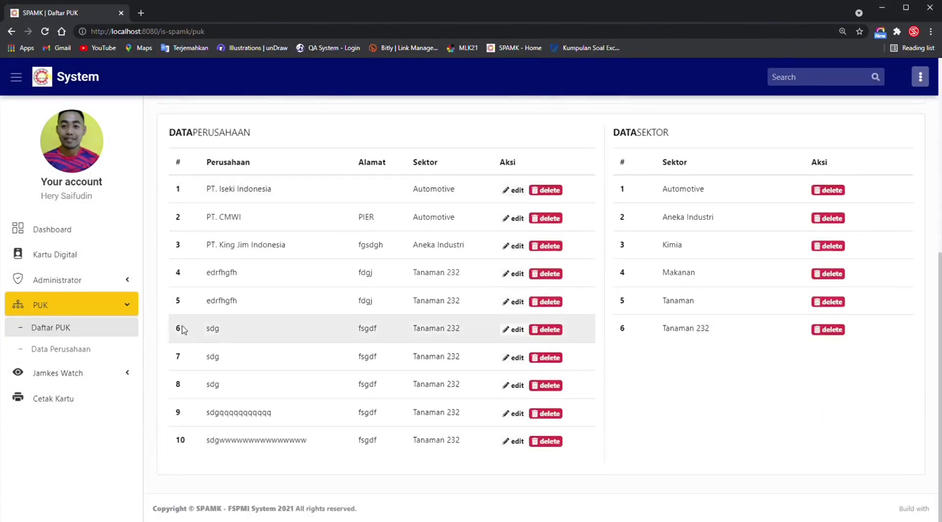
{"action": "left_click", "coordinate": [104, 348]}
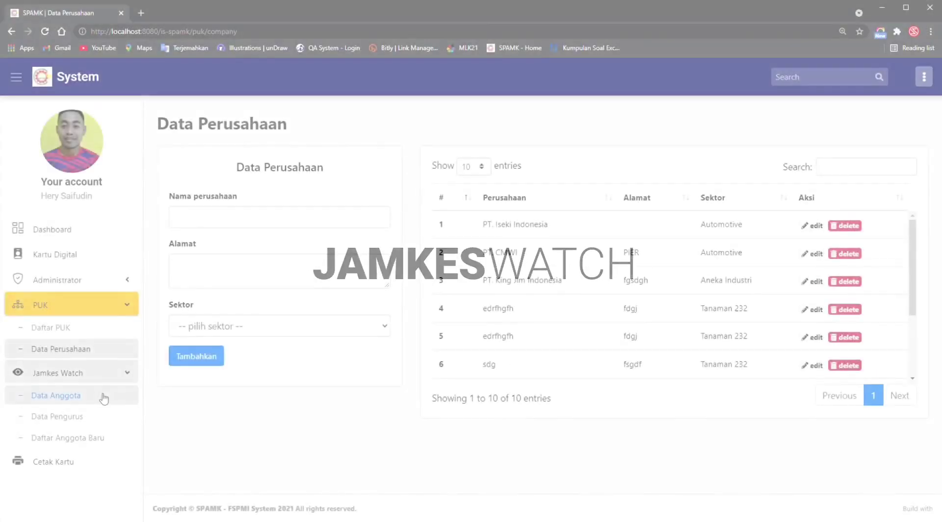
{"action": "left_click", "coordinate": [102, 397]}
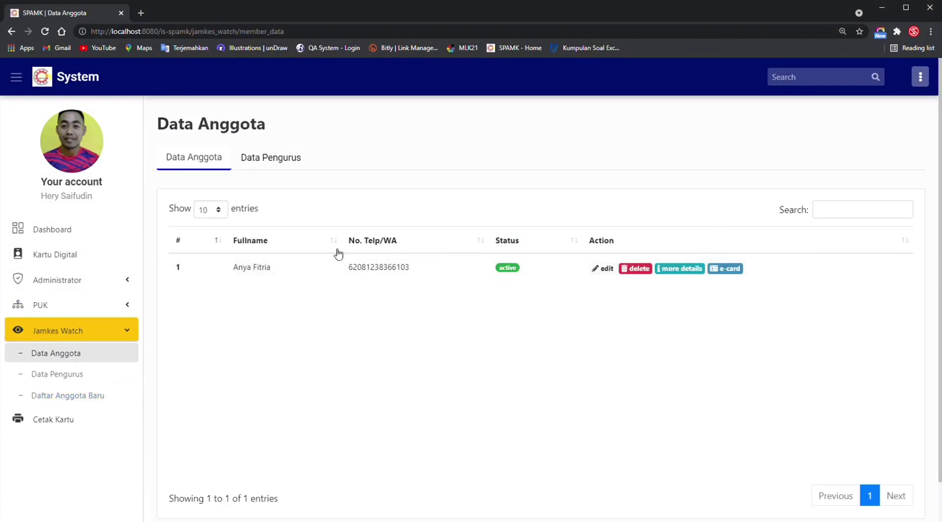
View Data Pengurus and Kartu Digital, then open Administrator > Data Anggota listing 33 members.
{"action": "left_click", "coordinate": [81, 379]}
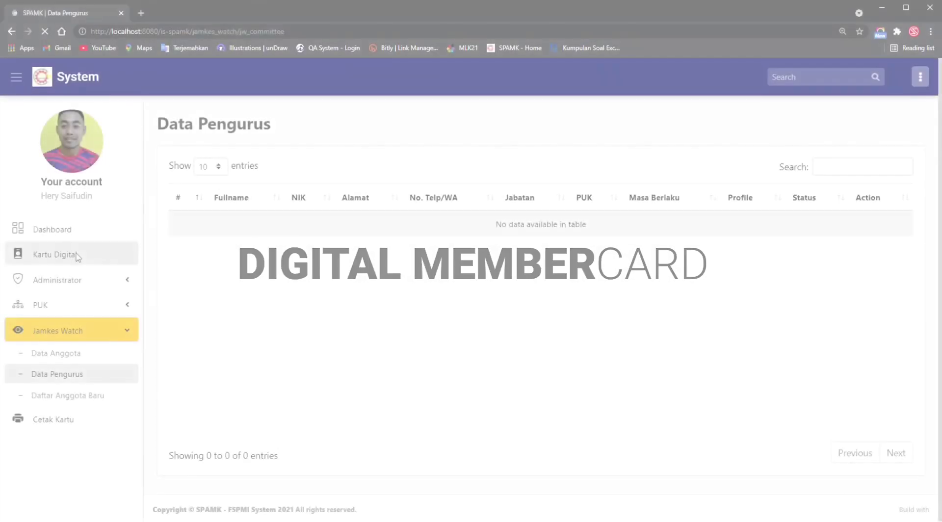
{"action": "left_click", "coordinate": [110, 265]}
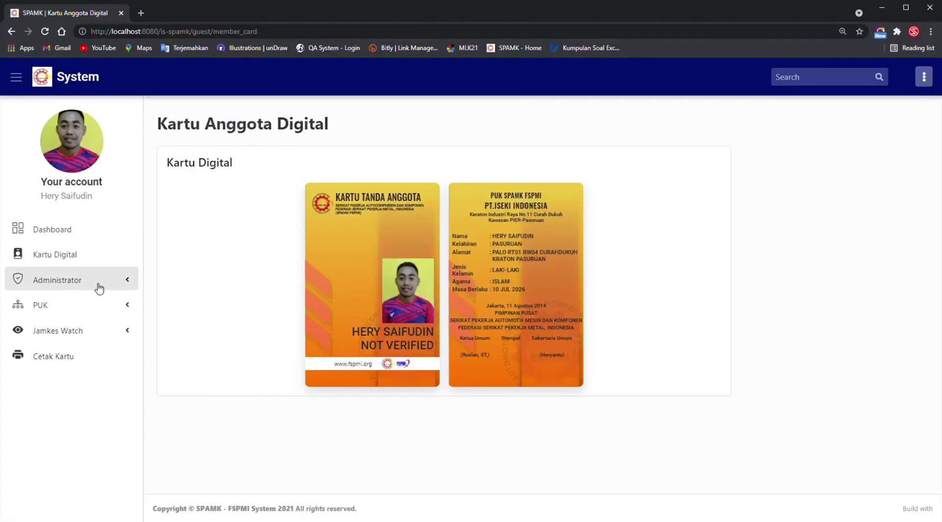
{"action": "left_click", "coordinate": [100, 289]}
{"action": "left_click", "coordinate": [102, 303]}
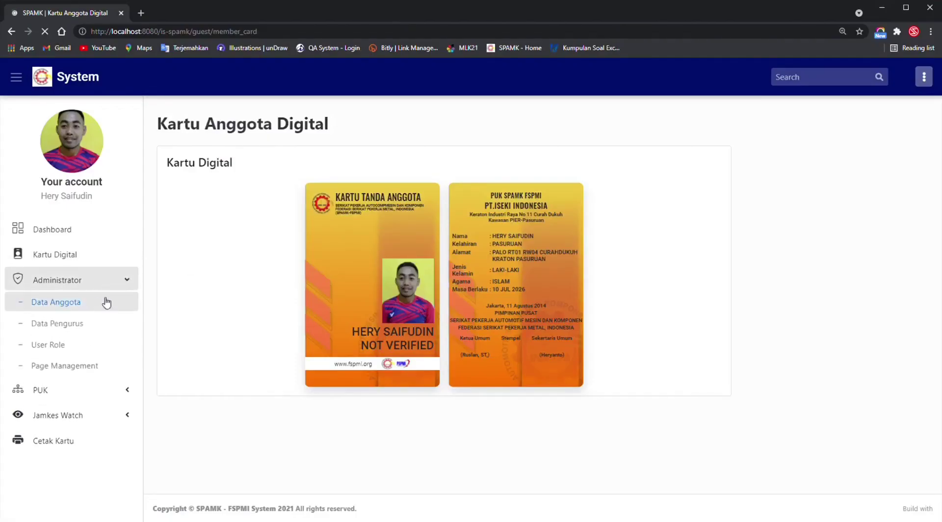
Sign out of the admin account and submit the upgraded member's e-mail address.
{"action": "left_click", "coordinate": [922, 78]}
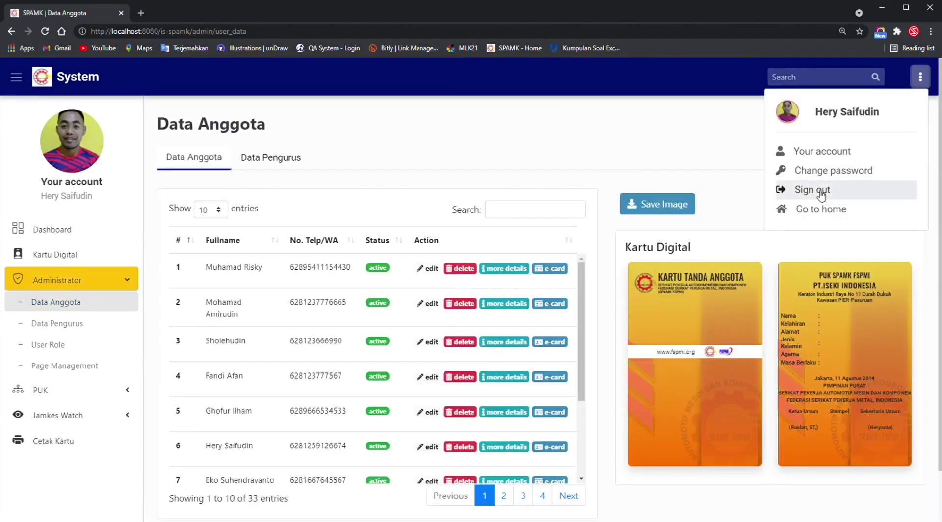
{"action": "left_click", "coordinate": [813, 190]}
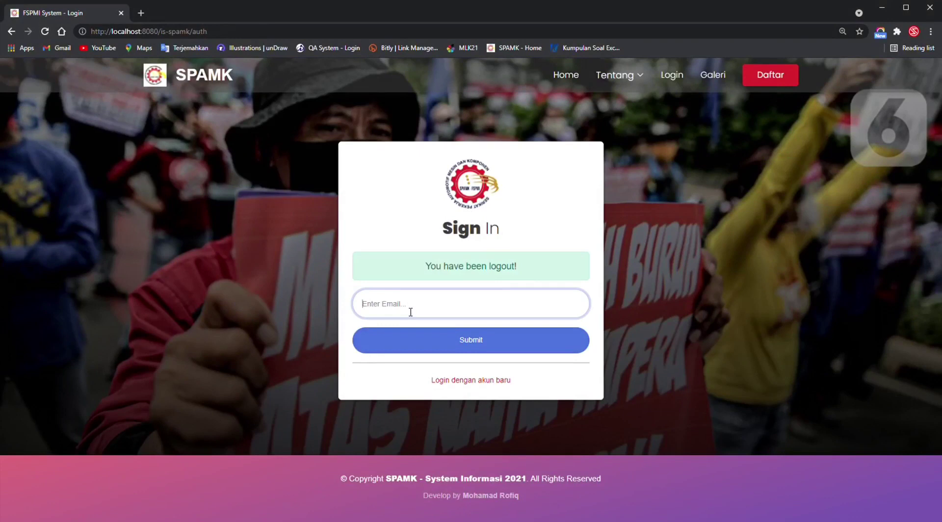
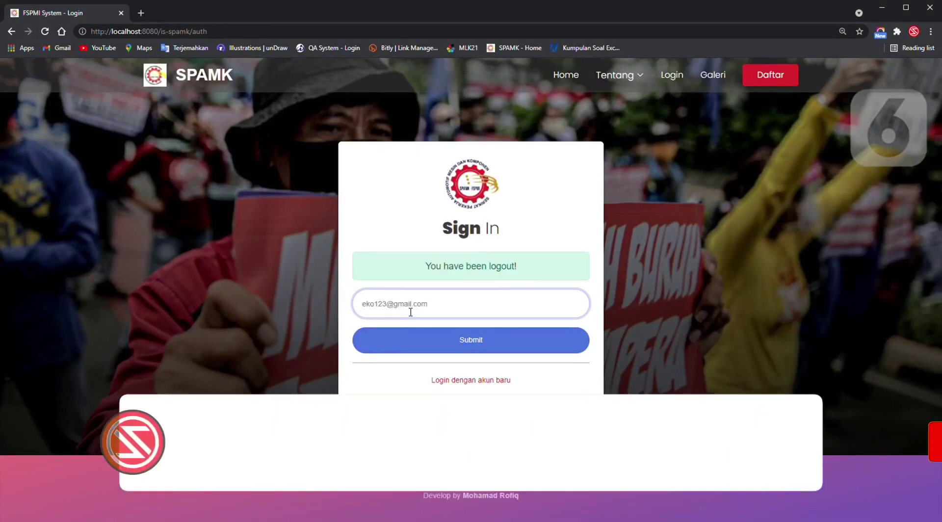
{"action": "left_click", "coordinate": [477, 338]}
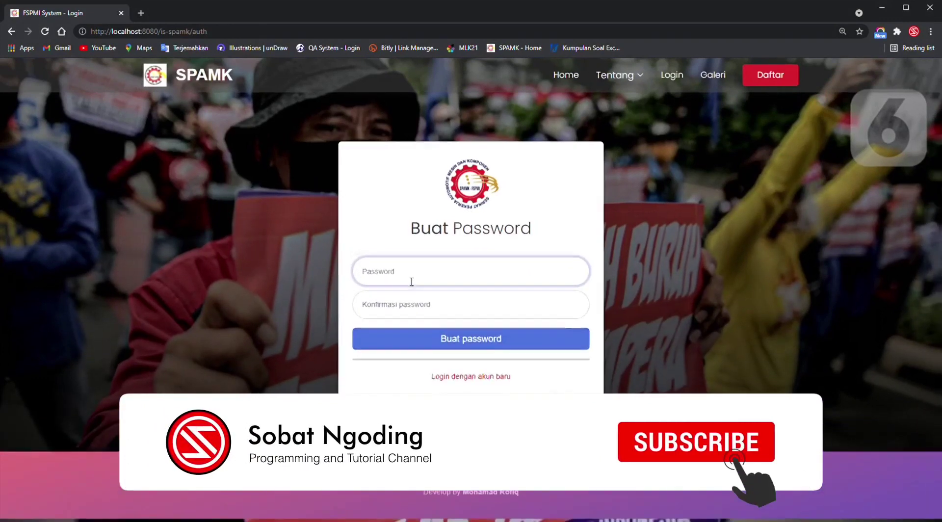
Create the member's new password, filling Password and Konfirmasi password, and submit it.
{"action": "type", "text": "123"}
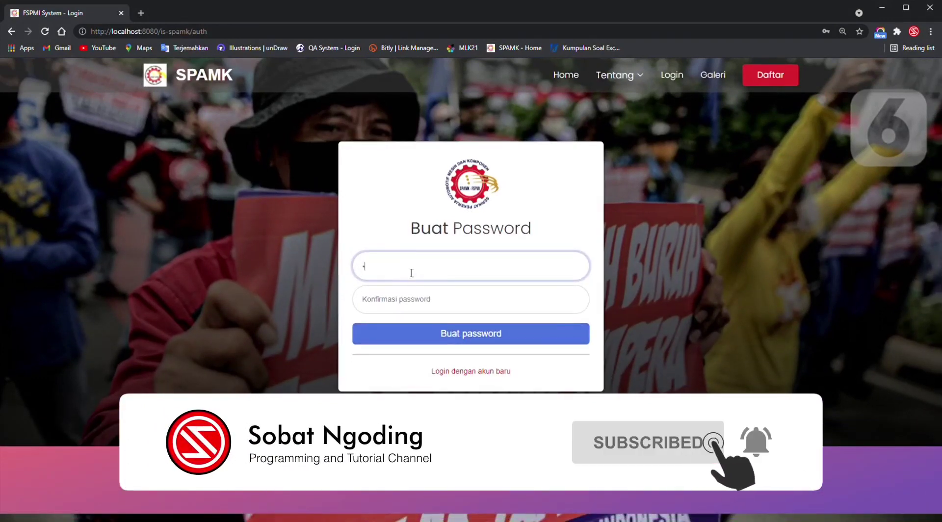
{"action": "type", "text": "456"}
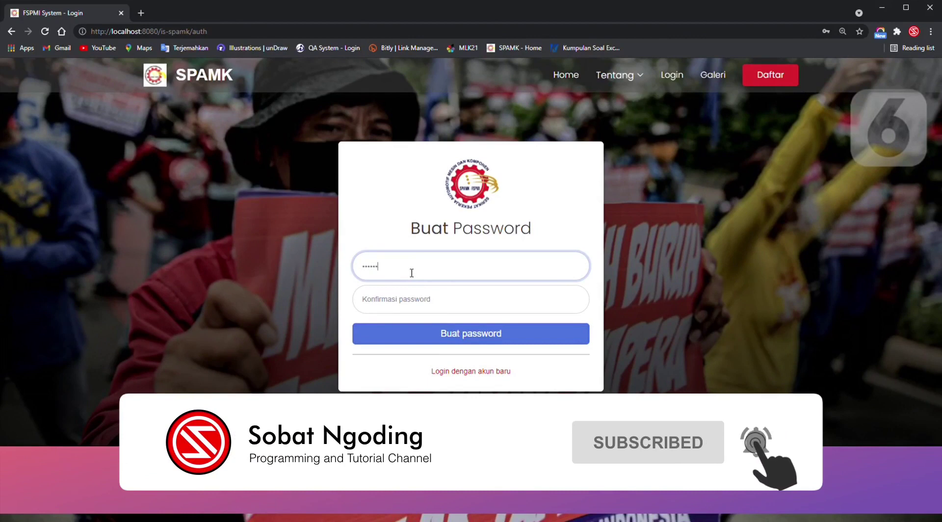
{"action": "key", "text": "Tab"}
{"action": "type", "text": "1"}
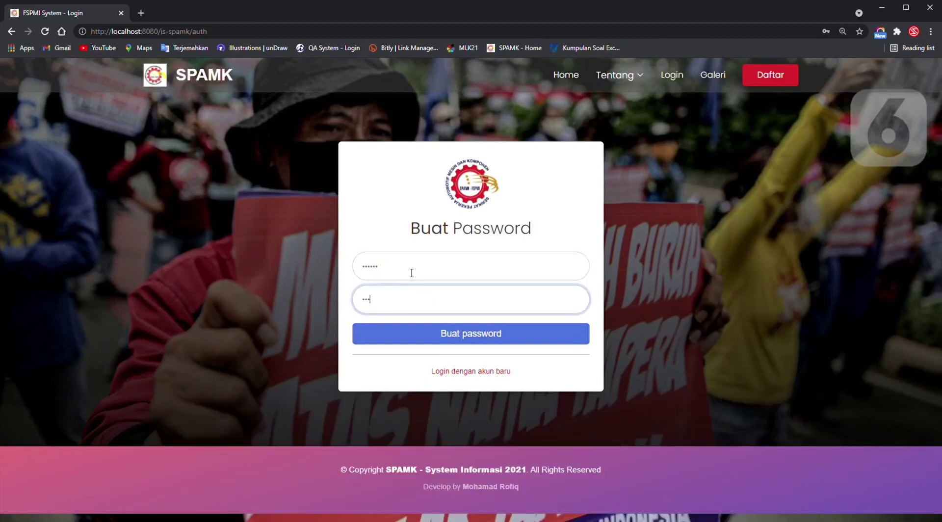
{"action": "left_click", "coordinate": [442, 333]}
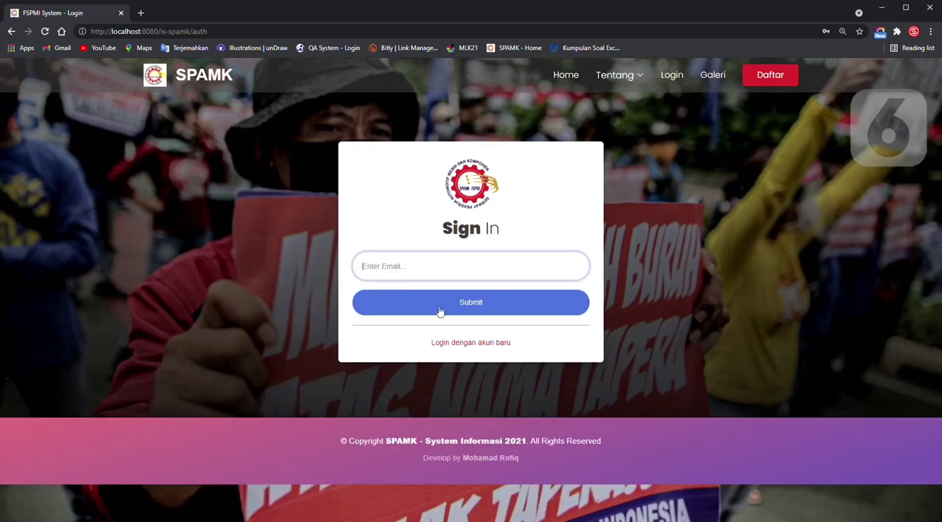
Log in with the member's e-mail and new password, then select the member's name on the Dashboard.
{"action": "left_click", "coordinate": [437, 309]}
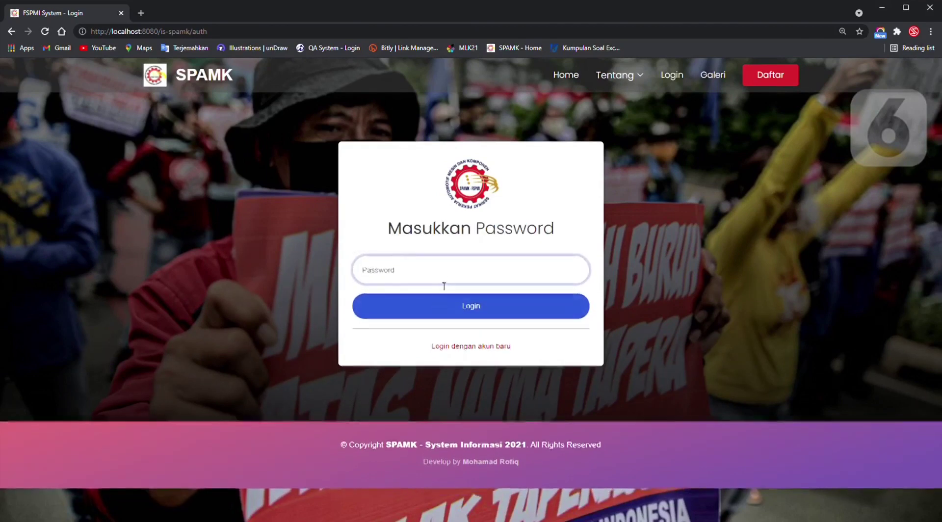
{"action": "type", "text": "•••"}
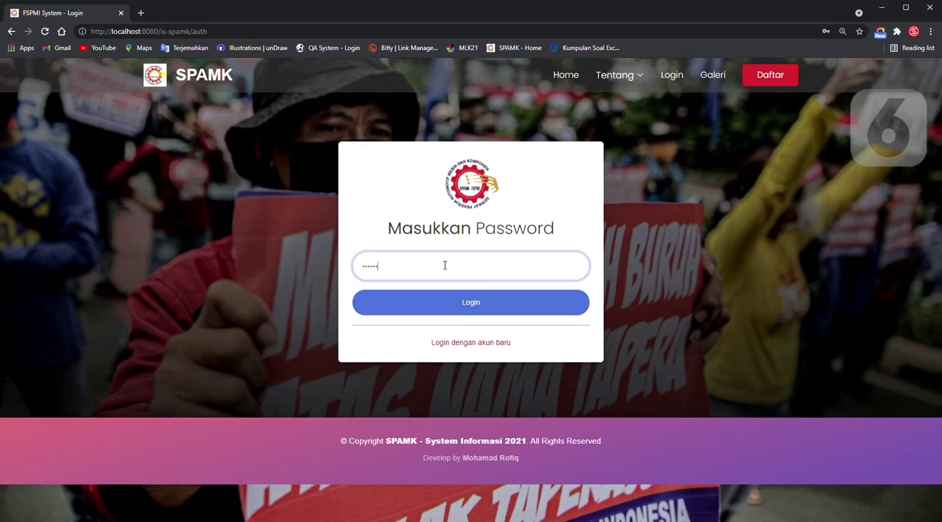
{"action": "left_click", "coordinate": [445, 308]}
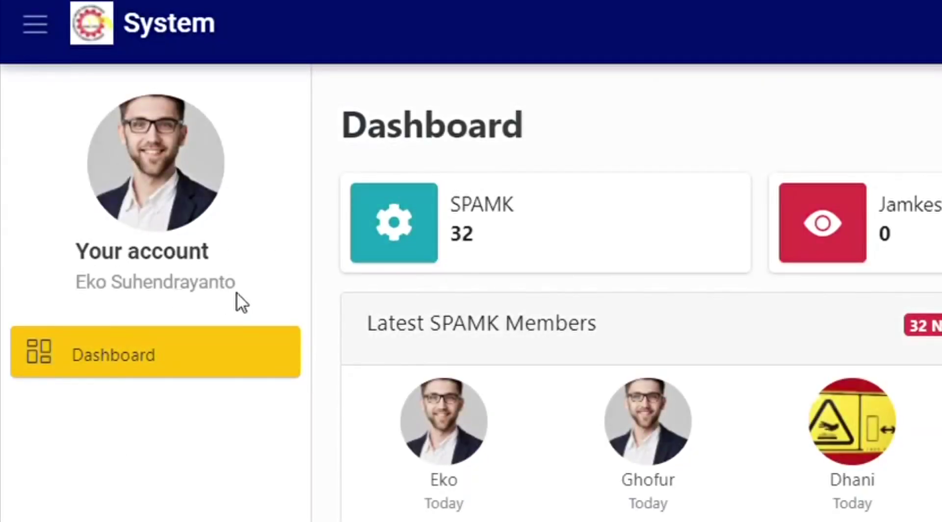
{"action": "left_click_drag", "start_coordinate": [237, 292], "coordinate": [75, 281]}
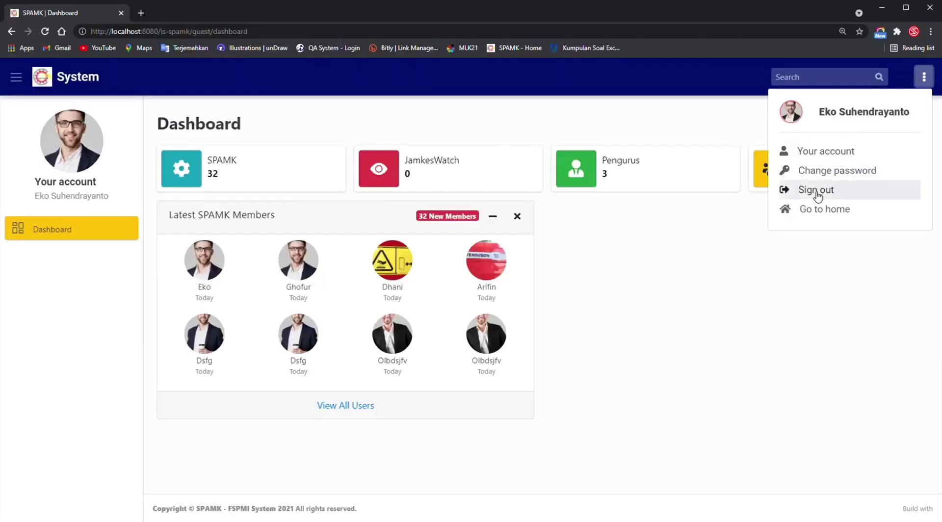
Sign out of the member account, log back in as administrator, and open Administrator > Data Anggota.
{"action": "left_click", "coordinate": [817, 193]}
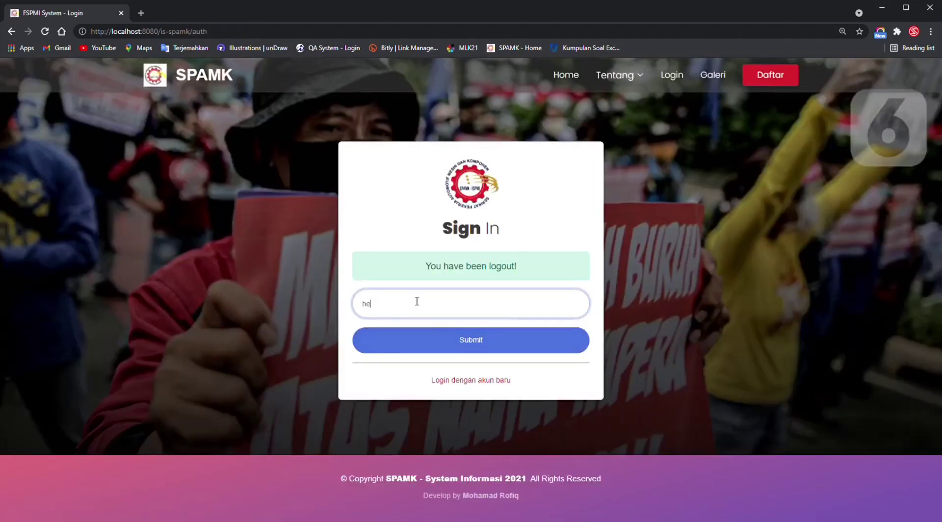
{"action": "key", "text": "Return"}
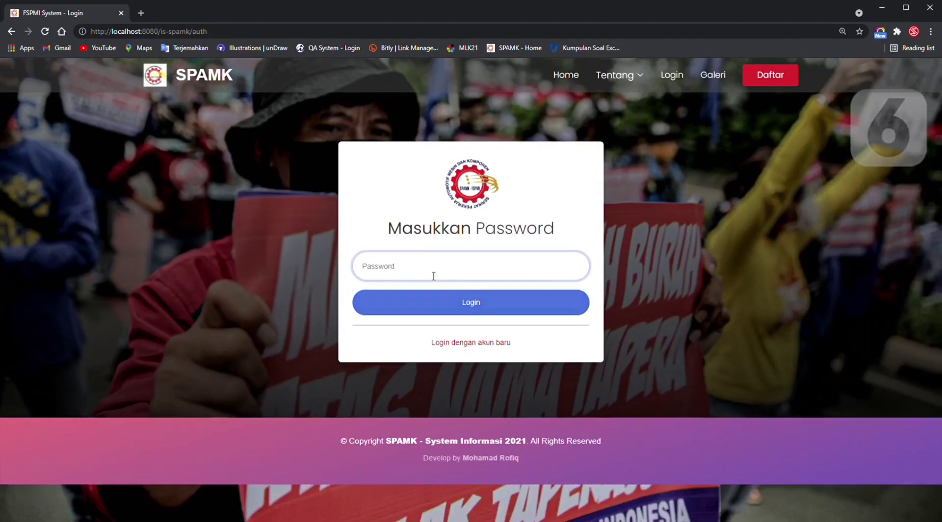
{"action": "type", "text": "***"}
{"action": "key", "text": "Return"}
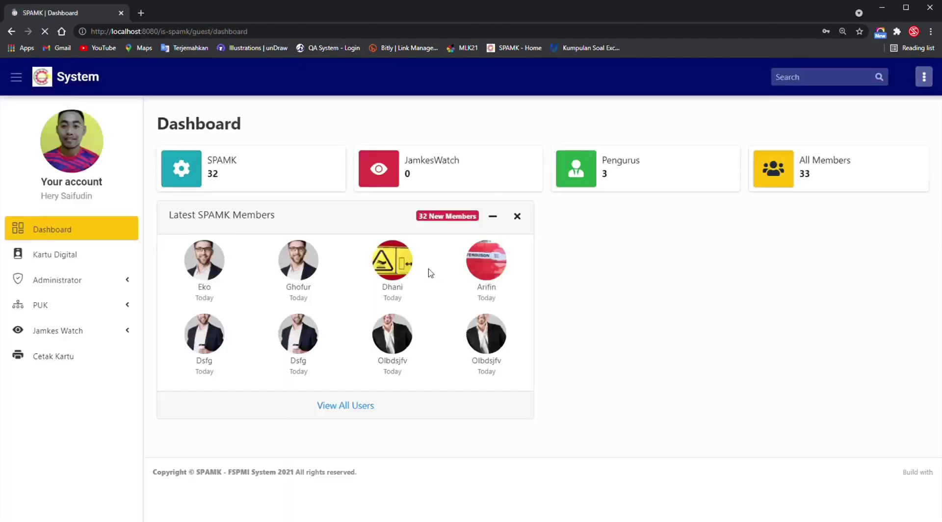
{"action": "left_click", "coordinate": [86, 281]}
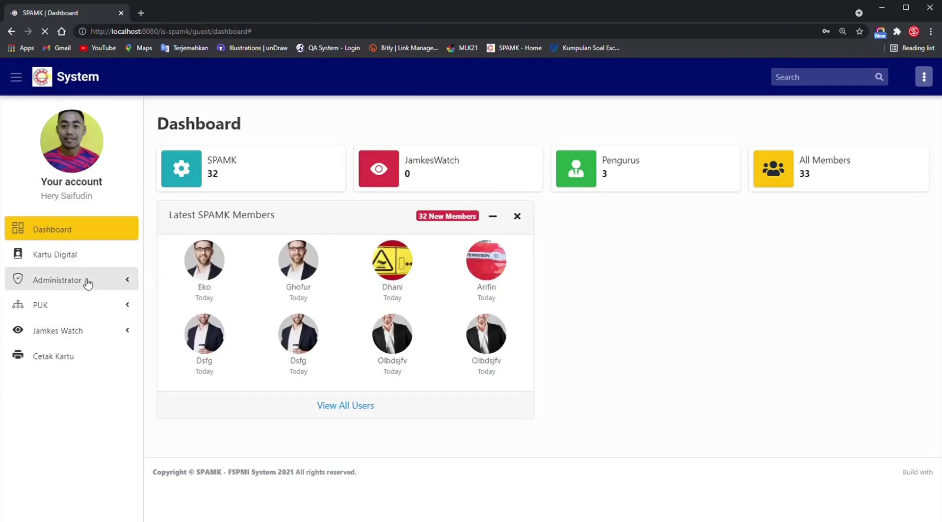
{"action": "left_click", "coordinate": [74, 304]}
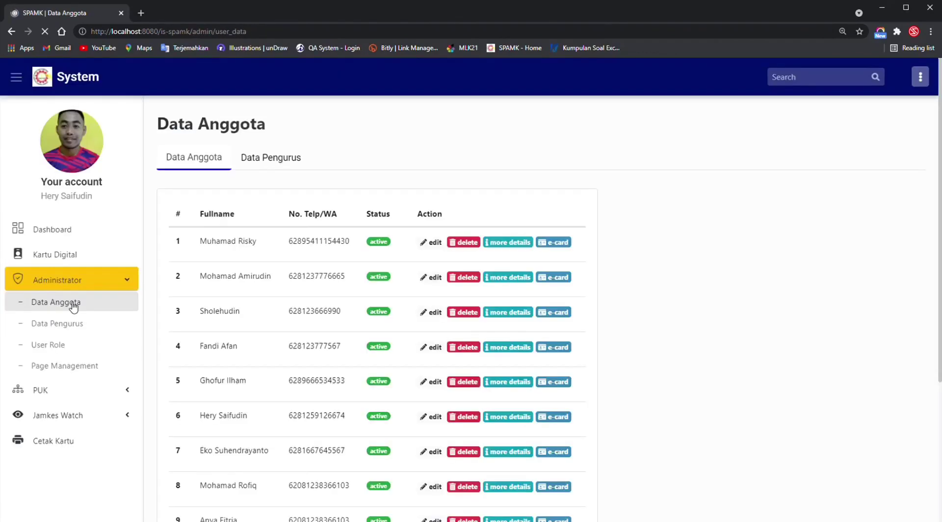
Search the member list, change the found member's Level akun from Guest to Member, and save.
{"action": "left_click", "coordinate": [529, 213]}
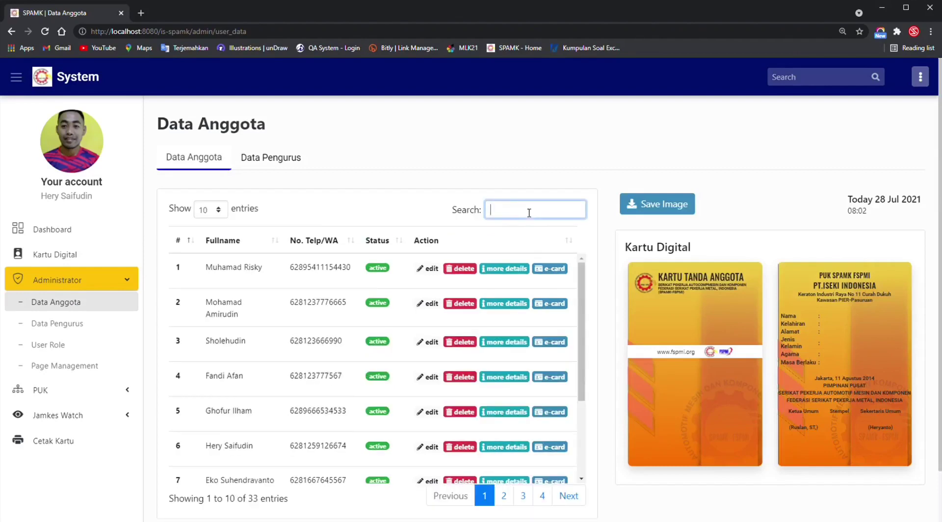
{"action": "type", "text": "eko"}
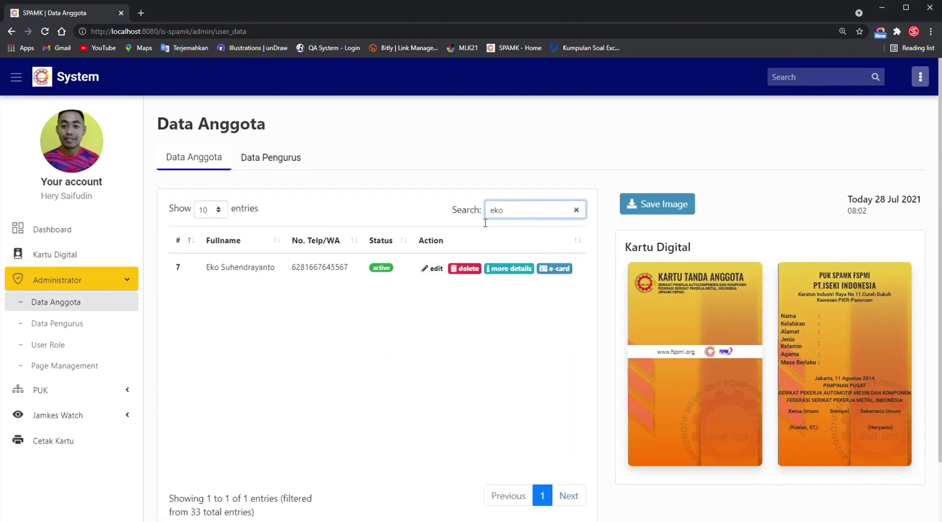
{"action": "left_click", "coordinate": [433, 269]}
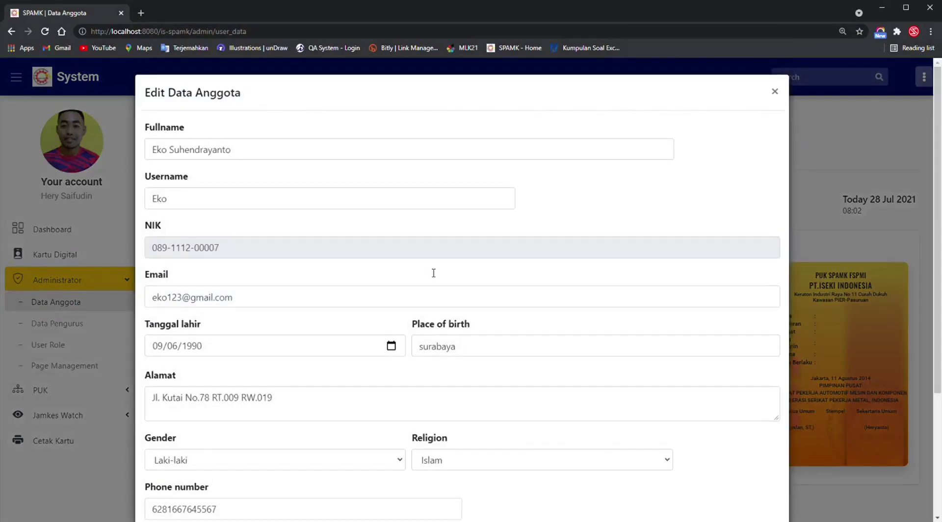
{"action": "scroll", "coordinate": [314, 358], "scroll_direction": "down", "scroll_amount": 3}
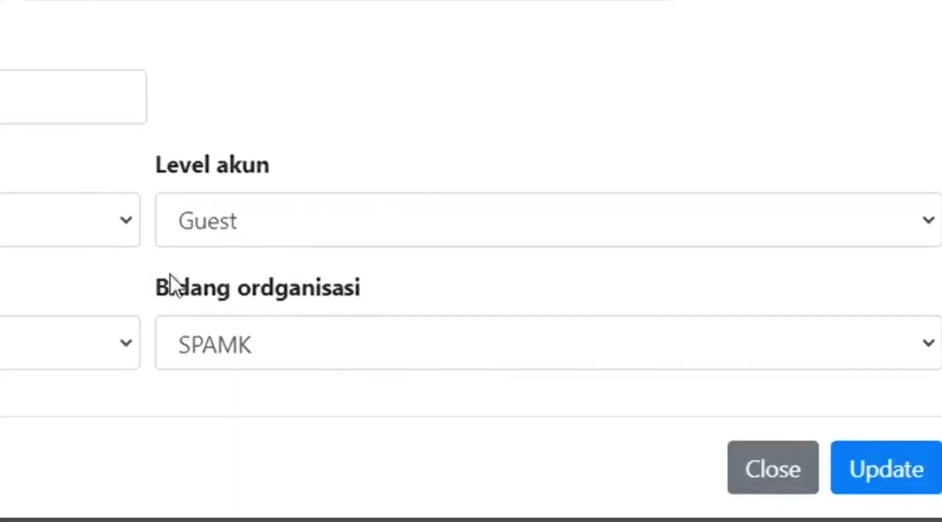
{"action": "left_click", "coordinate": [276, 215]}
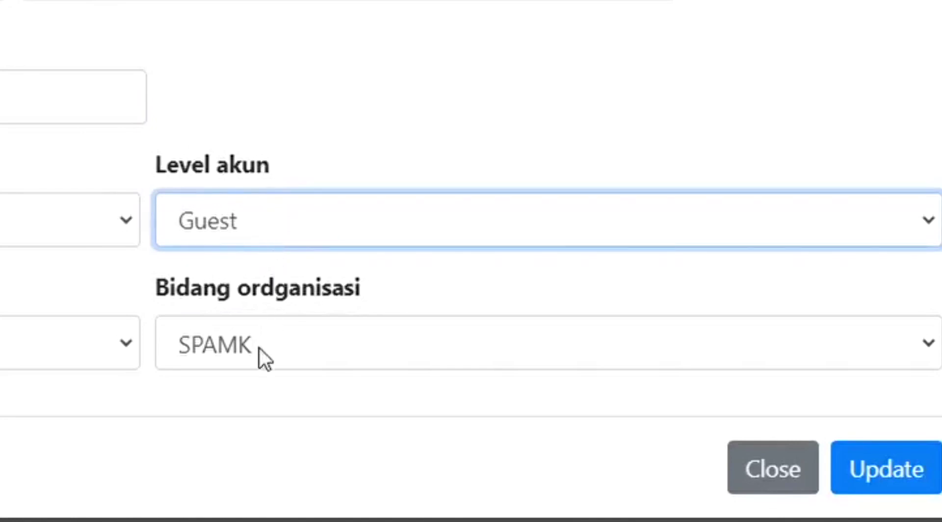
{"action": "key", "text": "Down"}
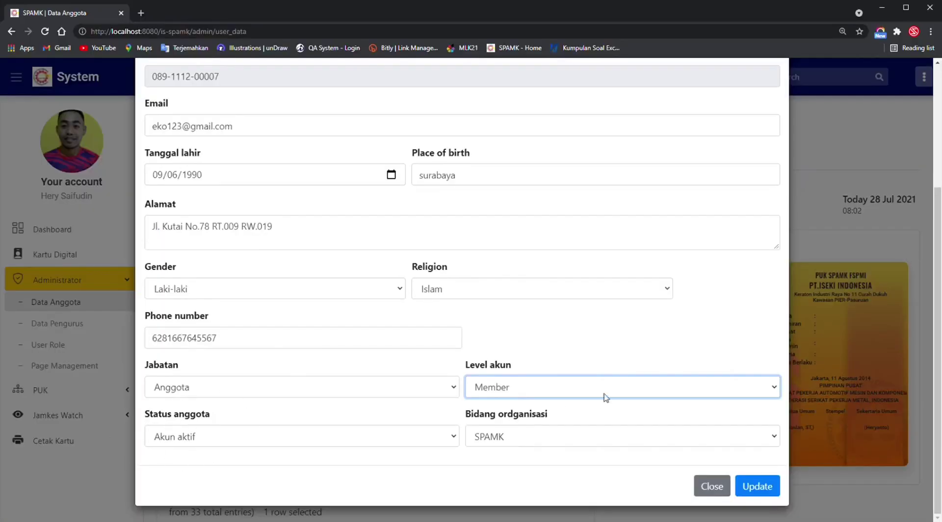
{"action": "left_click", "coordinate": [751, 485]}
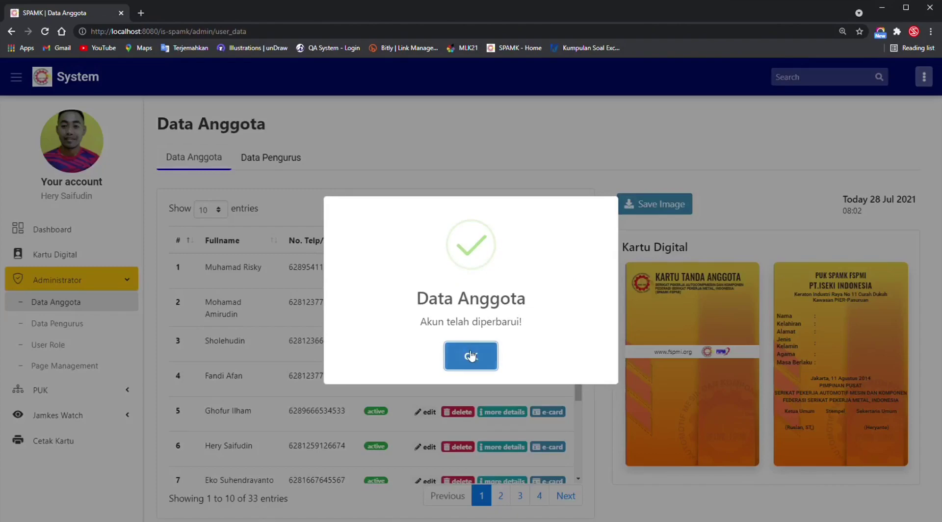
{"action": "left_click", "coordinate": [472, 356]}
{"action": "left_click", "coordinate": [922, 77]}
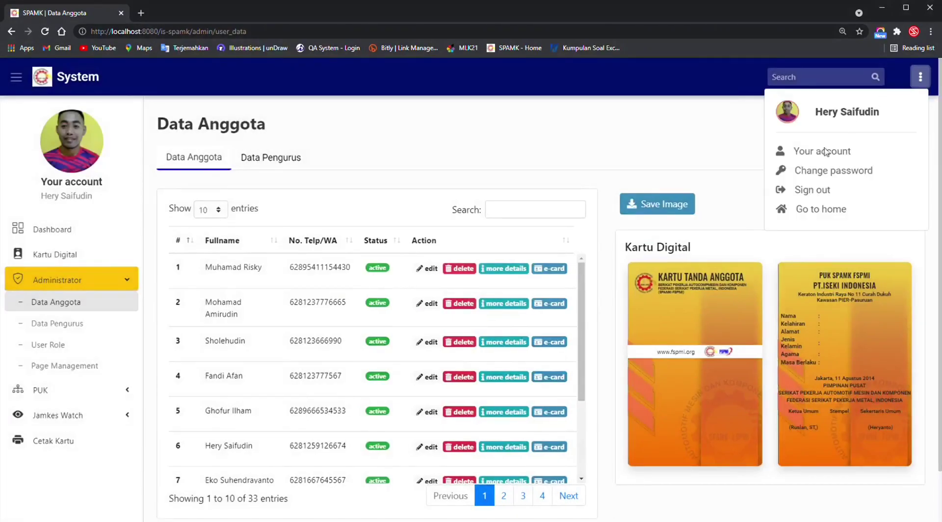
Sign out of admin, log in with the member's email and password, and open Kartu Digital.
{"action": "left_click", "coordinate": [803, 194]}
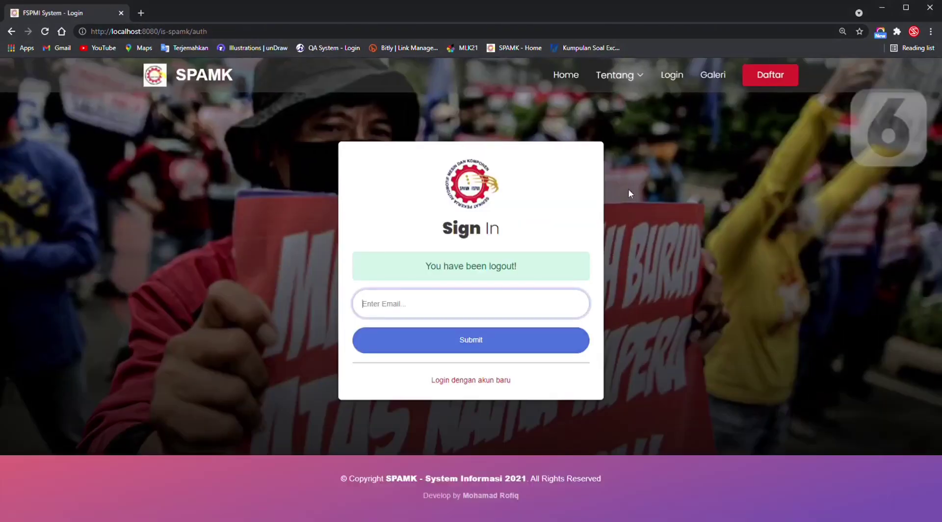
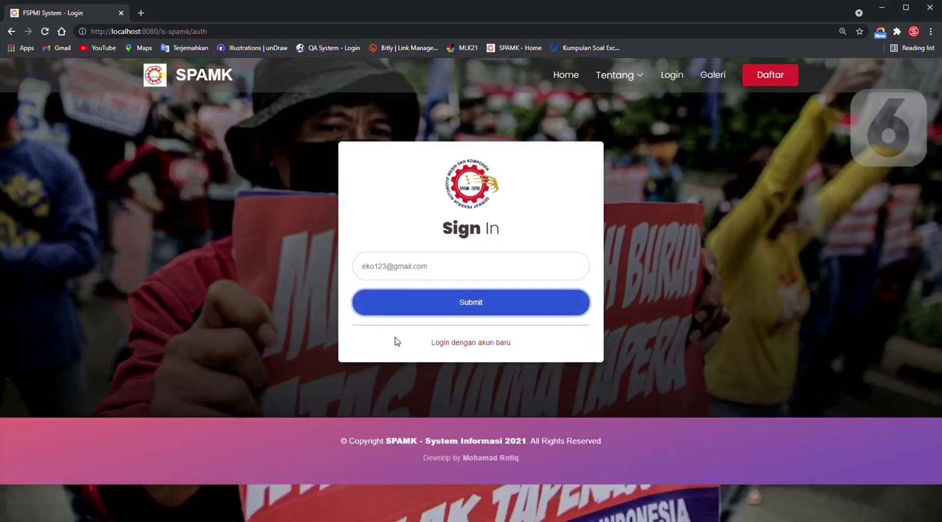
{"action": "left_click", "coordinate": [393, 338]}
{"action": "type", "text": "123"}
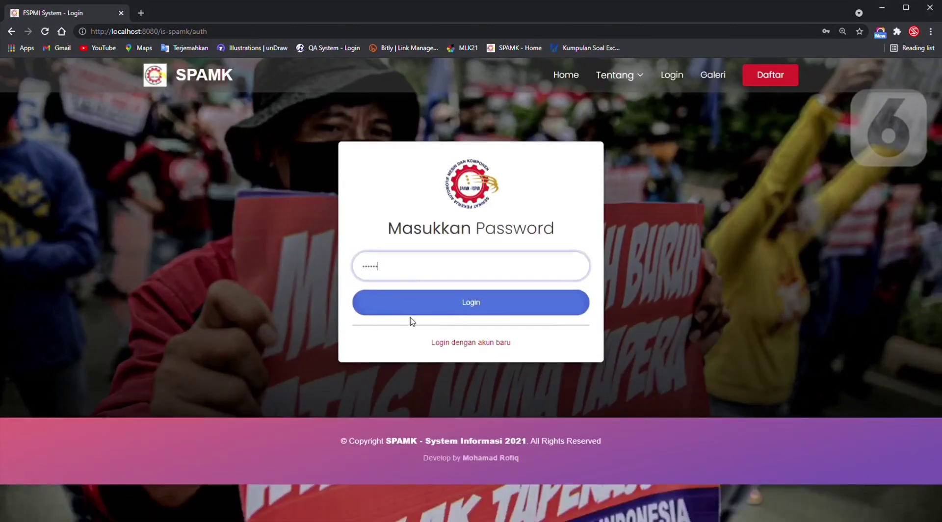
{"action": "left_click", "coordinate": [419, 307]}
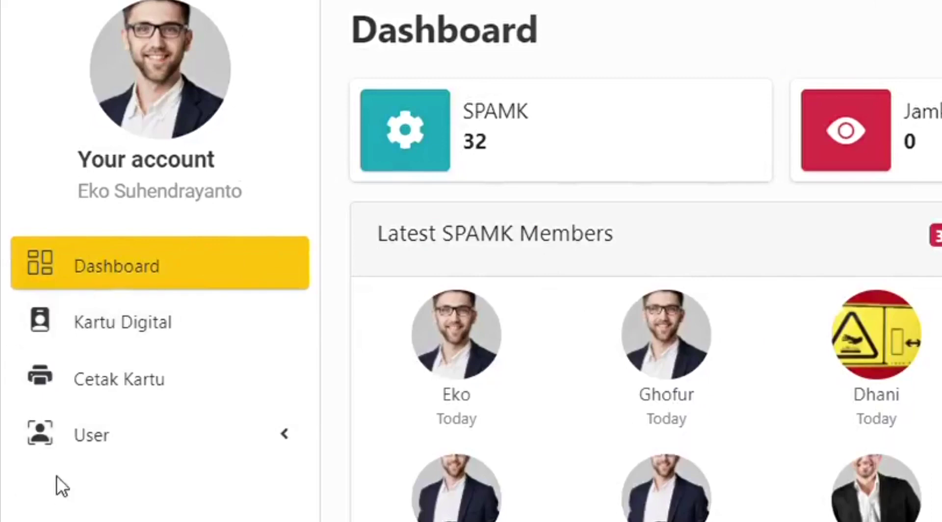
{"action": "left_click", "coordinate": [159, 329]}
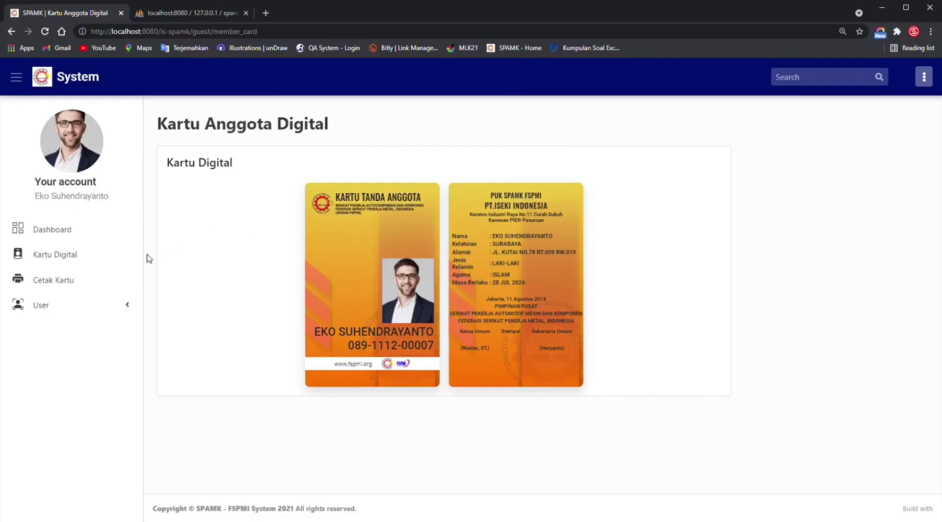
On Cetak Kartu, select the member's card, preview its 2-sheet print, then cancel.
{"action": "left_click", "coordinate": [108, 281]}
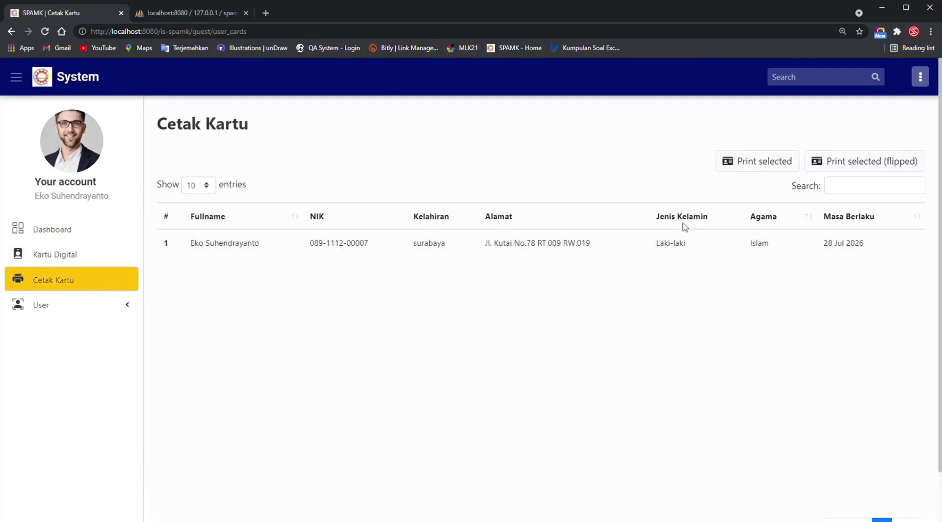
{"action": "left_click", "coordinate": [689, 250]}
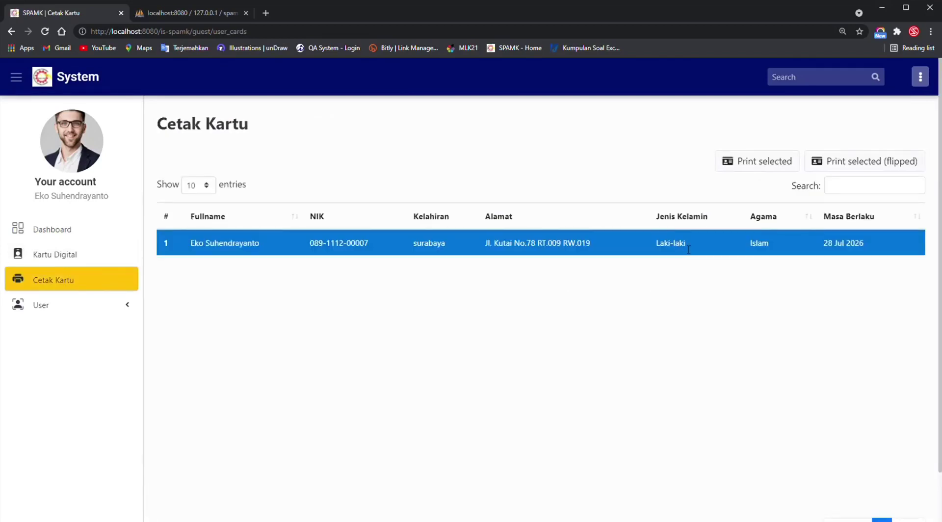
{"action": "left_click", "coordinate": [782, 167]}
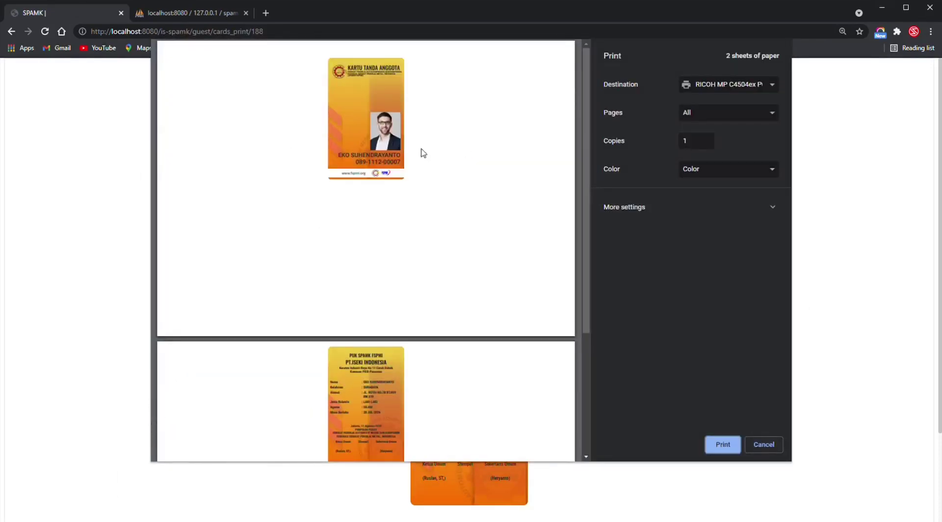
{"action": "left_click", "coordinate": [759, 445]}
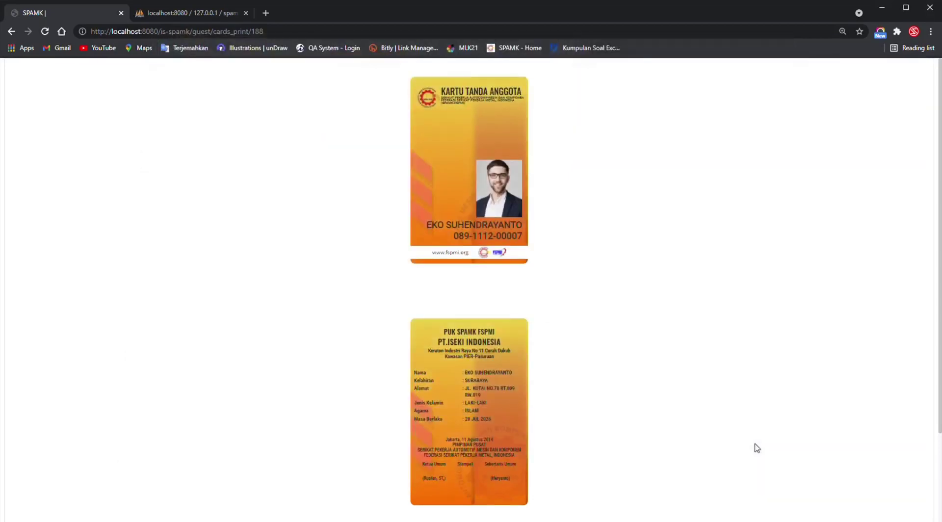
{"action": "left_click", "coordinate": [58, 306]}
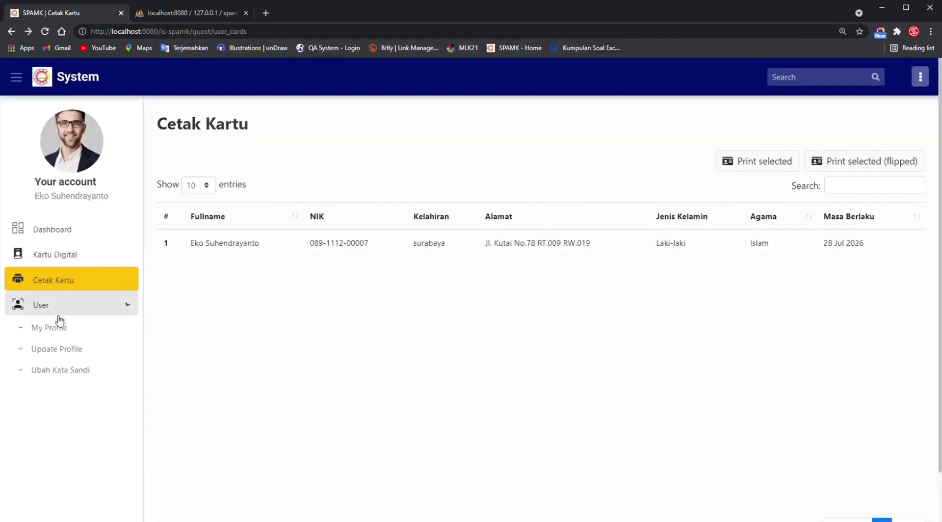
View the My Profile, Update Profile and Ubah Kata Sandi pages, then return to Dashboard.
{"action": "left_click", "coordinate": [59, 328]}
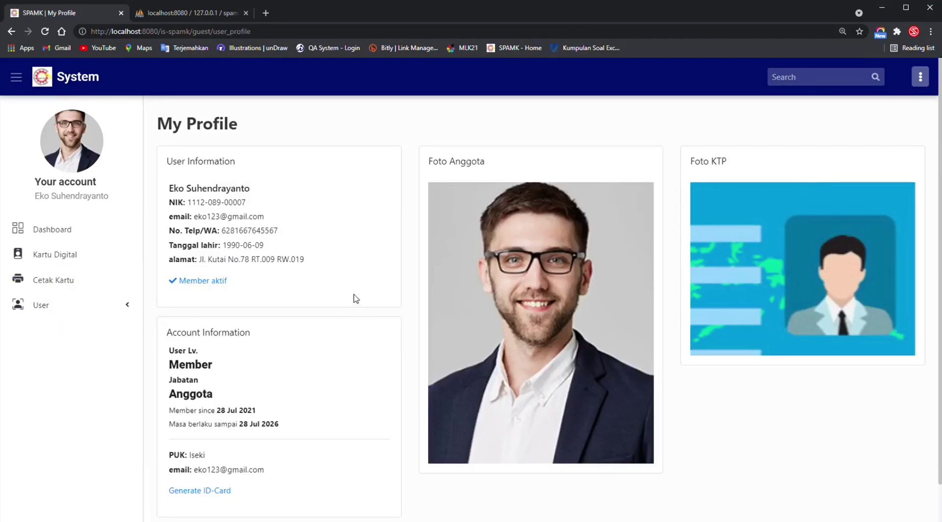
{"action": "left_click", "coordinate": [63, 305]}
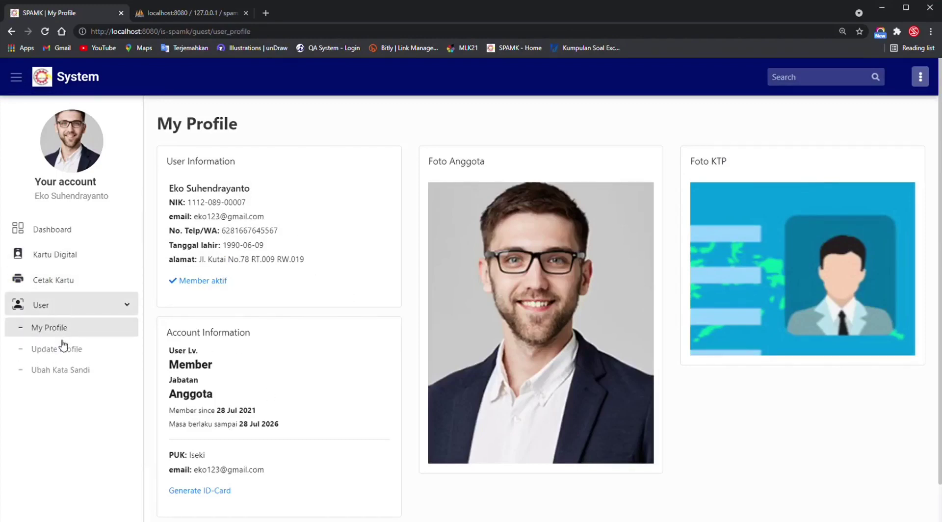
{"action": "left_click", "coordinate": [64, 350]}
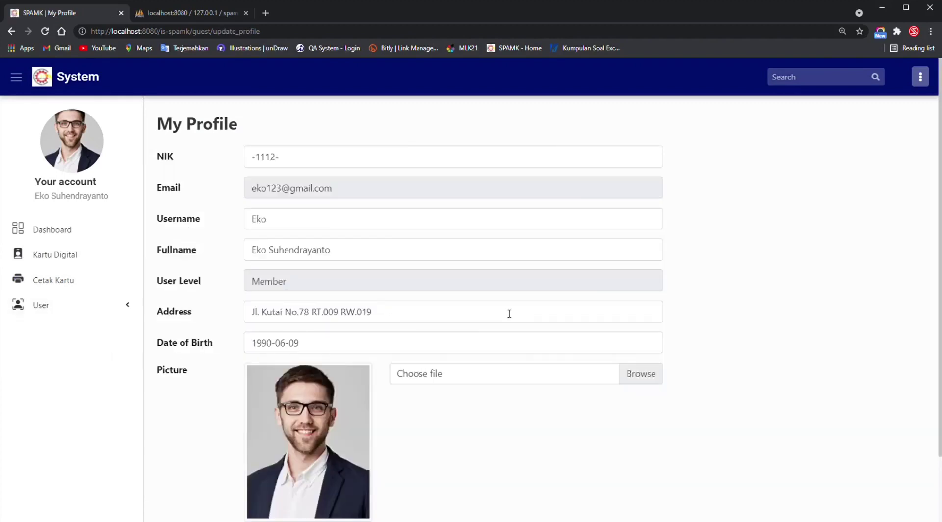
{"action": "left_click", "coordinate": [38, 308]}
{"action": "left_click", "coordinate": [55, 372]}
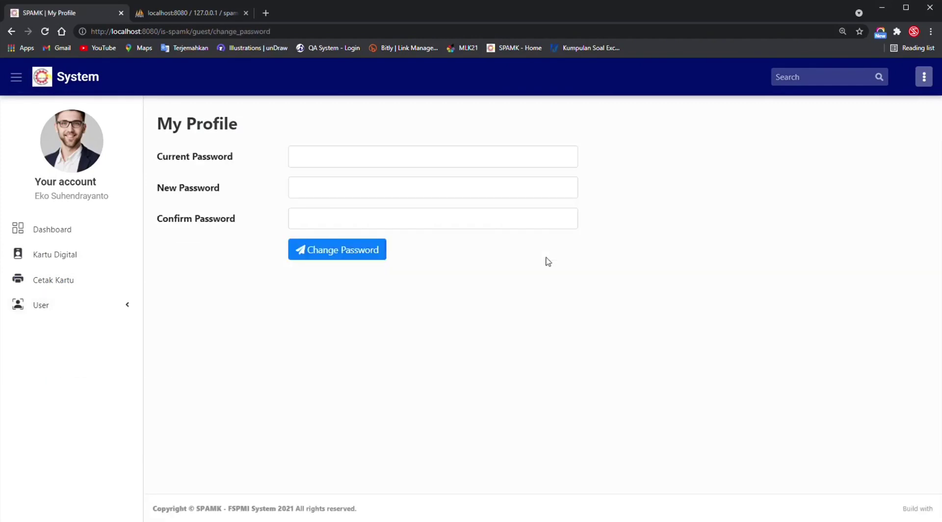
{"action": "left_click", "coordinate": [76, 230]}
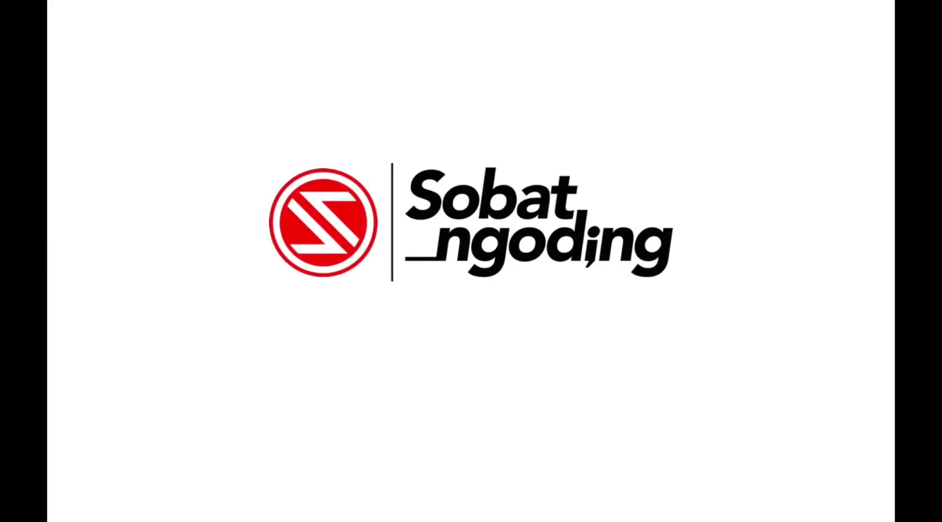